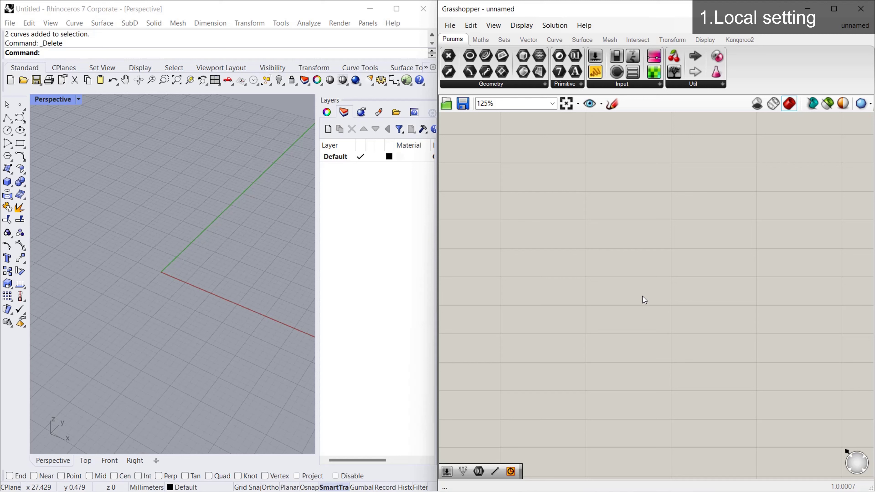
# - Add a Construct Point component via the 'construct' search, previewing a point at the origin
pyautogui.doubleClick(641, 288)
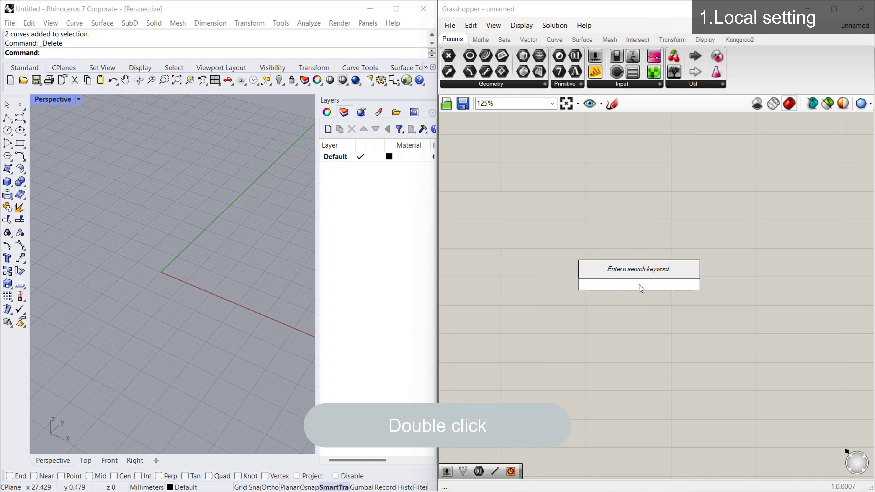
pyautogui.write('construct')
pyautogui.click(642, 258)
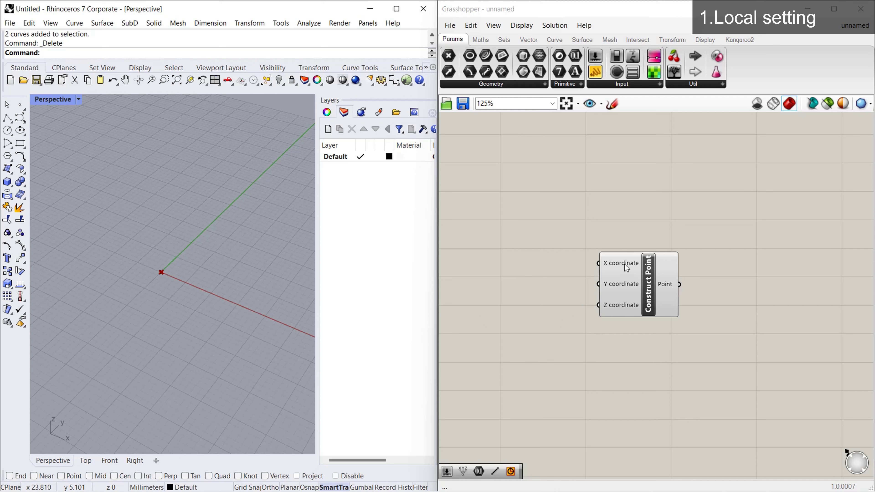
pyautogui.moveTo(626, 269)
pyautogui.moveTo(613, 305)
# - Set the Construct Point's X coordinate input to 10
pyautogui.scroll(1, 620, 258)
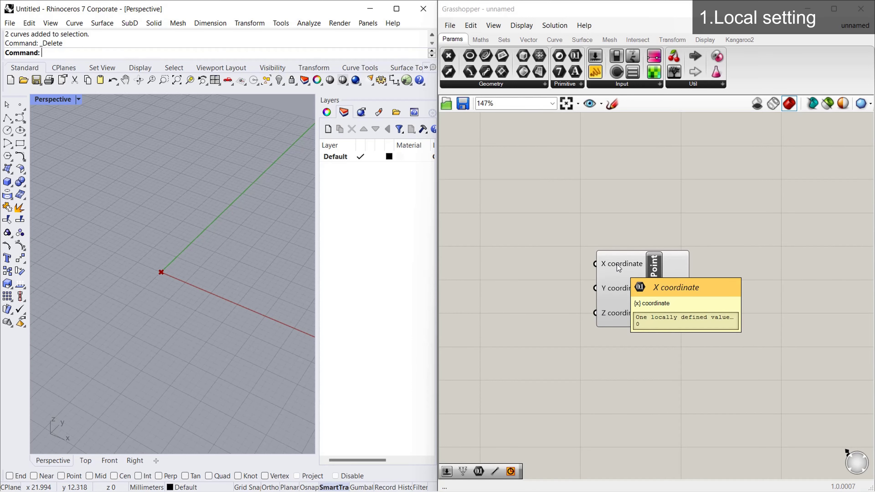
pyautogui.rightClick(617, 264)
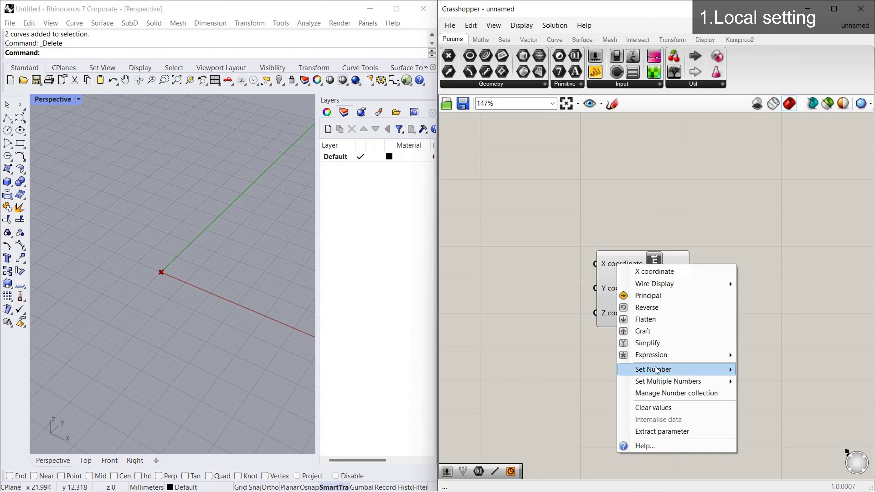
pyautogui.moveTo(657, 371)
pyautogui.click(799, 371)
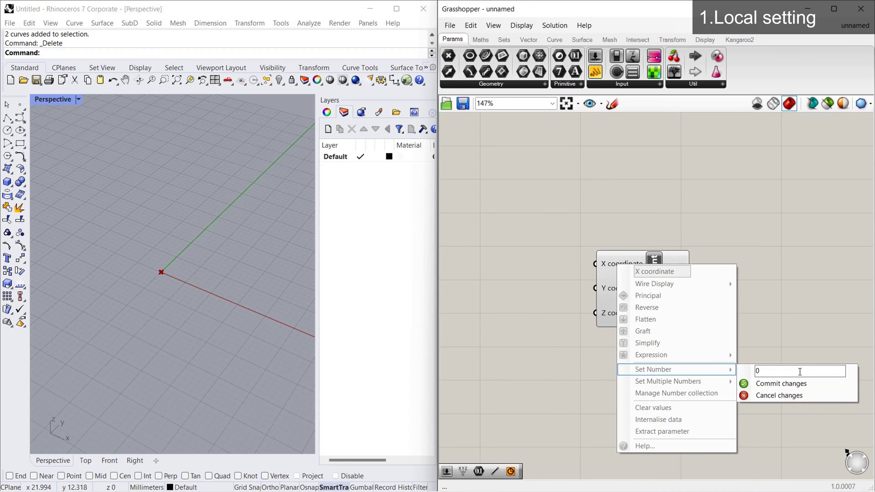
pyautogui.press('BackSpace')
pyautogui.write('10')
pyautogui.click(807, 384)
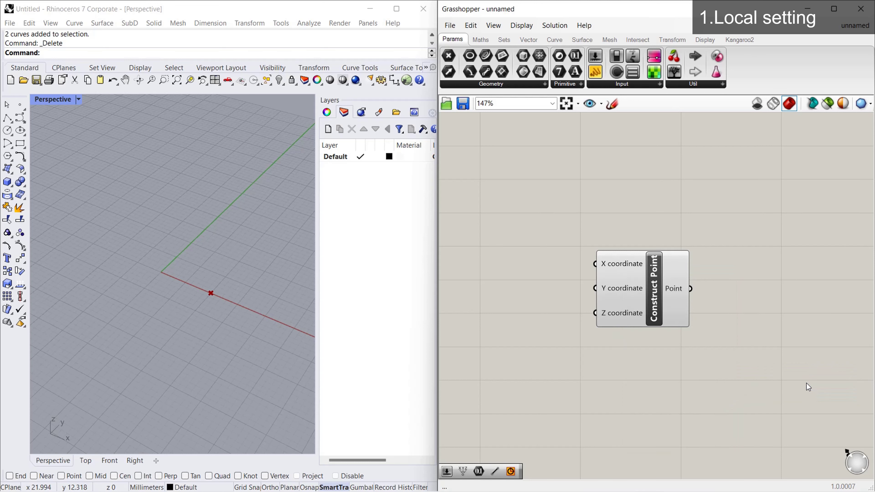
# - Set the Y coordinate input to 10
pyautogui.rightClick(626, 291)
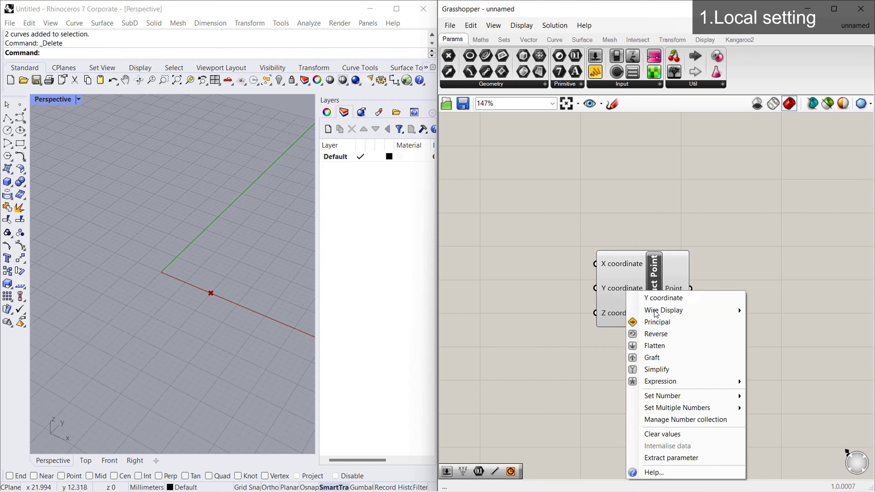
pyautogui.moveTo(682, 400)
pyautogui.click(782, 395)
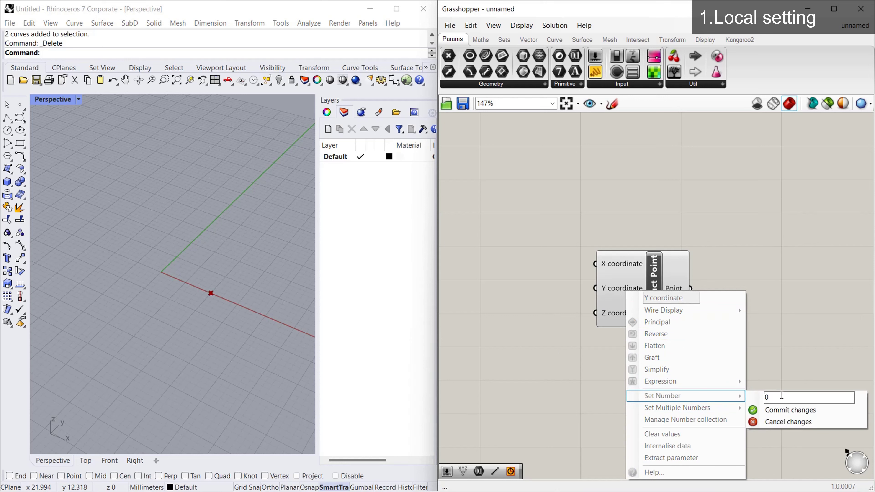
pyautogui.press('BackSpace')
pyautogui.write('10')
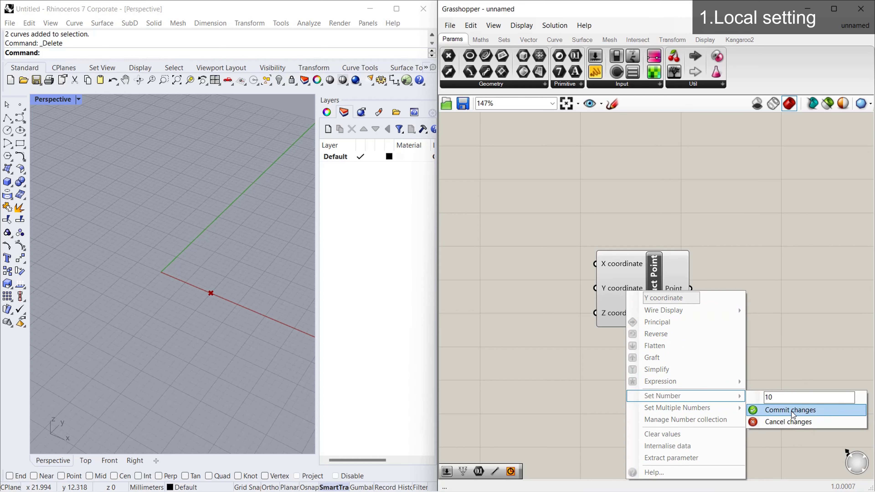
pyautogui.click(790, 411)
# - Set the Z coordinate input to 20, raising the point in Rhino
pyautogui.rightClick(619, 315)
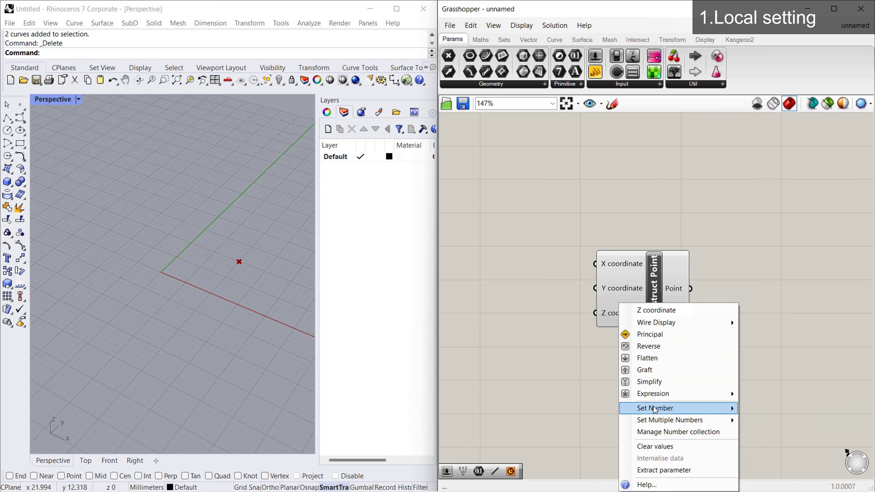
pyautogui.moveTo(675, 408)
pyautogui.click(786, 410)
pyautogui.press('BackSpace')
pyautogui.write('20')
pyautogui.click(806, 423)
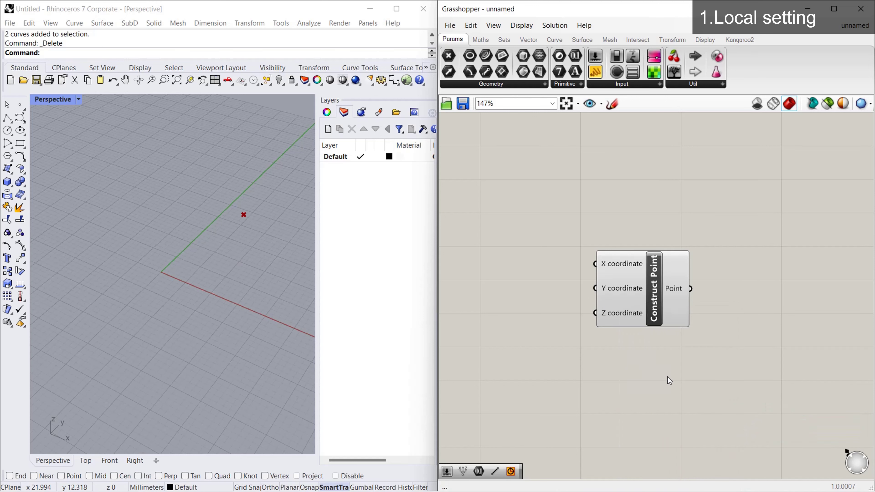
pyautogui.moveTo(229, 339); pyautogui.dragTo(195, 299, button='right')
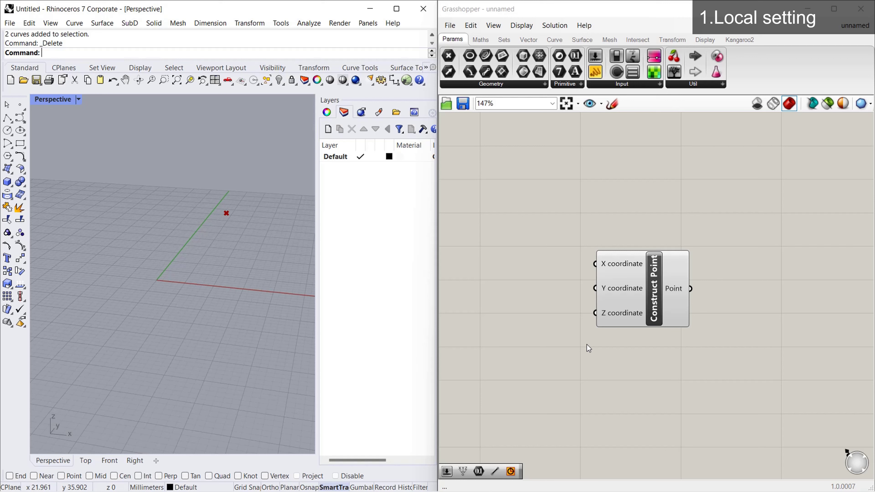
# - Enter 10, 20, 30, 40 and 50 as multiple numbers for the X coordinate
pyautogui.rightClick(620, 266)
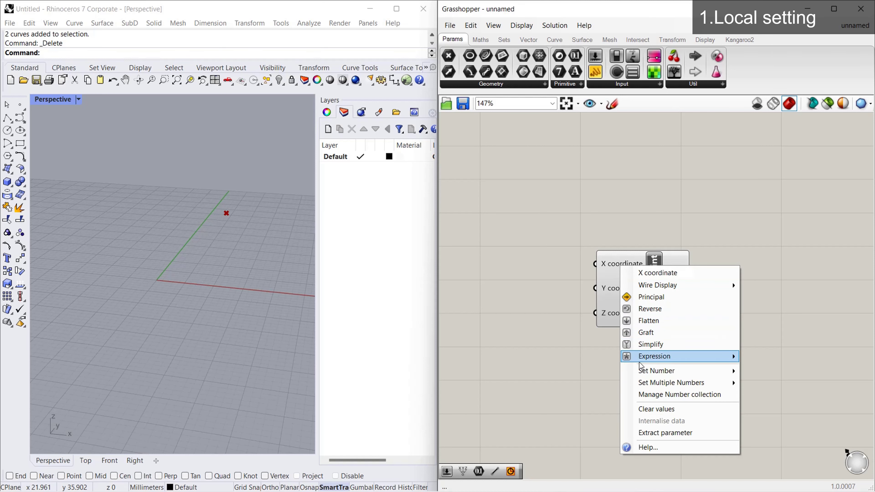
pyautogui.moveTo(659, 384)
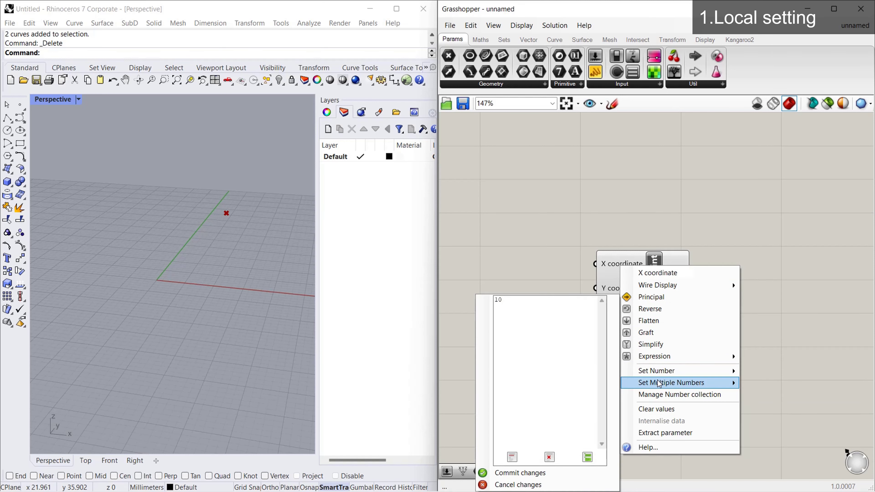
pyautogui.rightClick(624, 265)
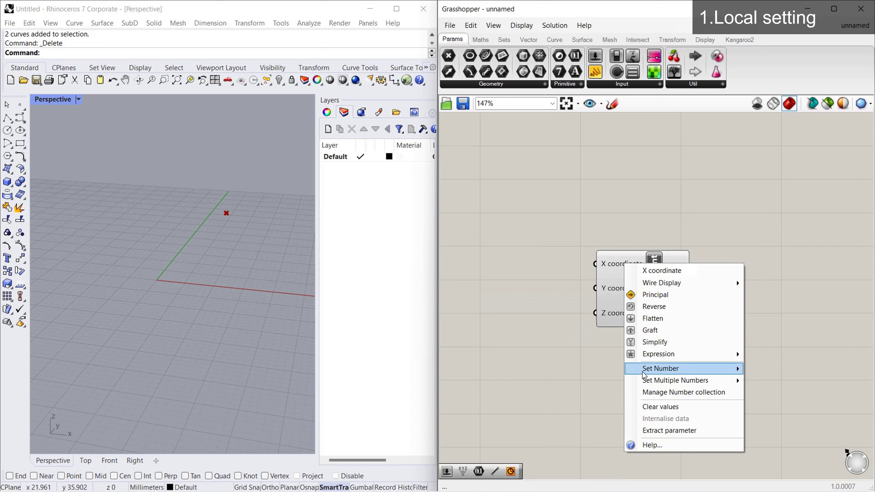
pyautogui.moveTo(672, 370)
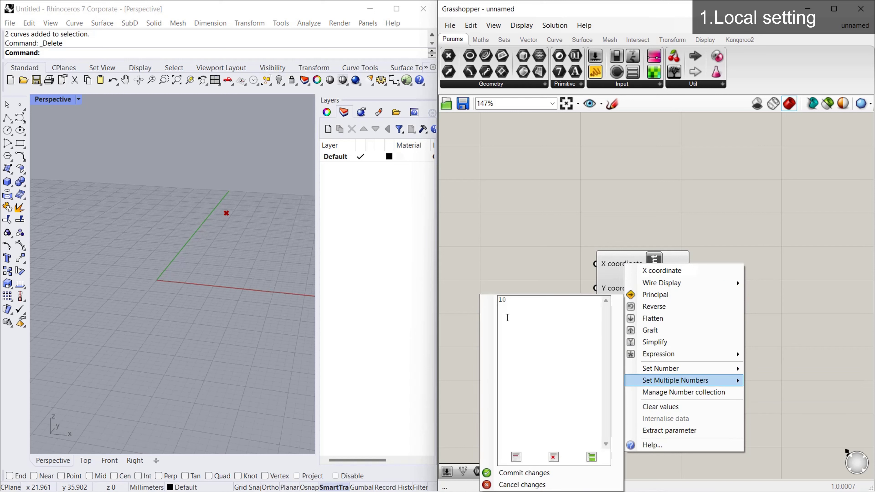
pyautogui.click(506, 311)
pyautogui.press('Return')
pyautogui.write('20')
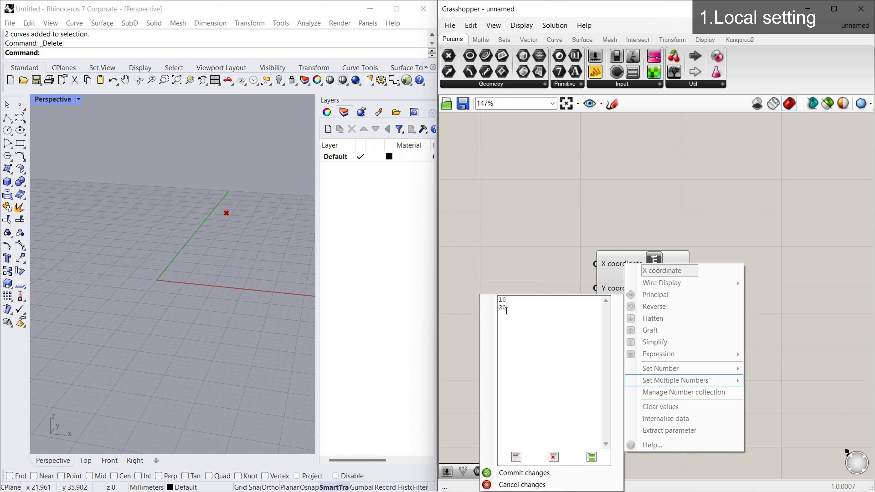
pyautogui.press('Return')
pyautogui.write('30')
pyautogui.press('Return')
pyautogui.write('40')
pyautogui.press('Return')
pyautogui.write('50')
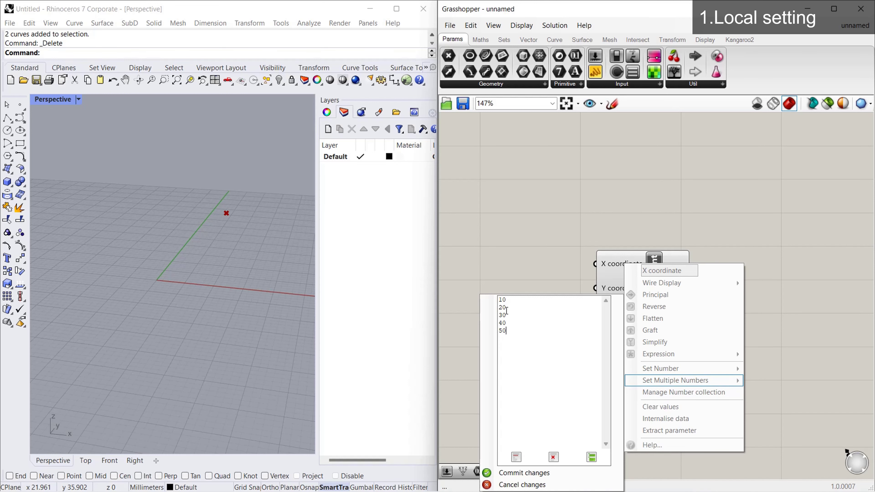
pyautogui.click(523, 472)
pyautogui.moveTo(282, 308); pyautogui.dragTo(246, 283, button='right')
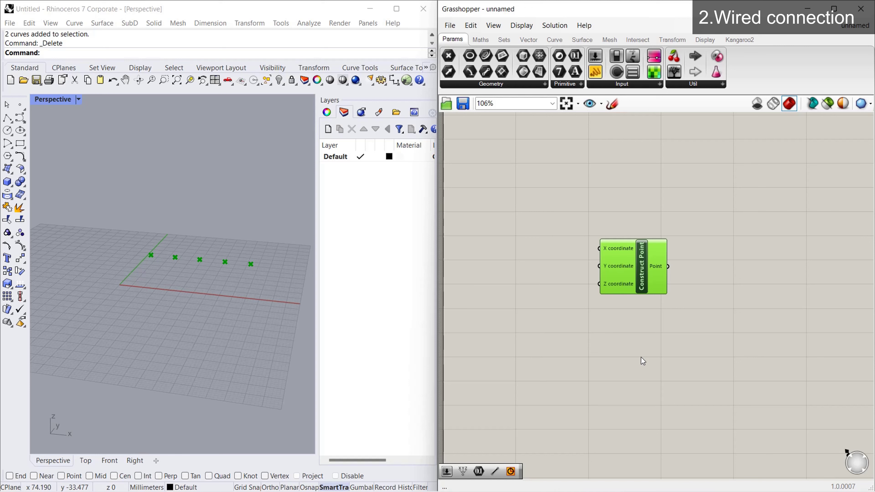
# - Replace the Construct Point with a fresh one showing a single point at the origin
pyautogui.press('Delete')
pyautogui.doubleClick(633, 283)
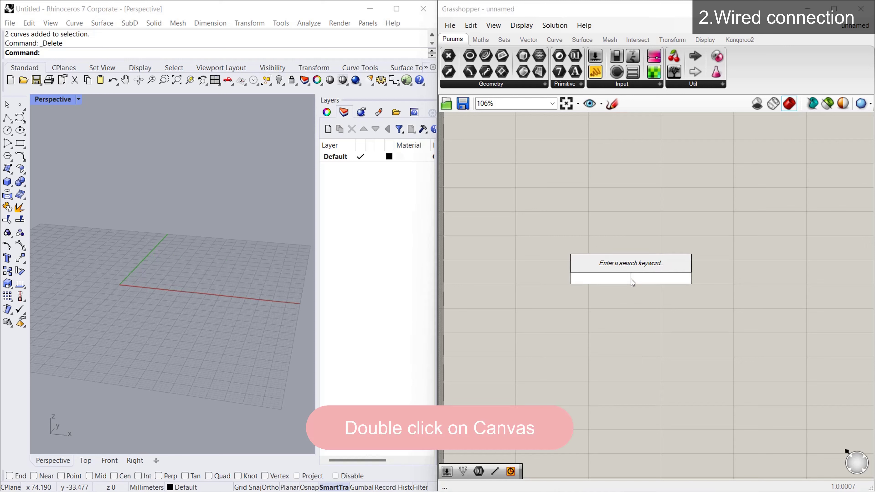
pyautogui.write('constr')
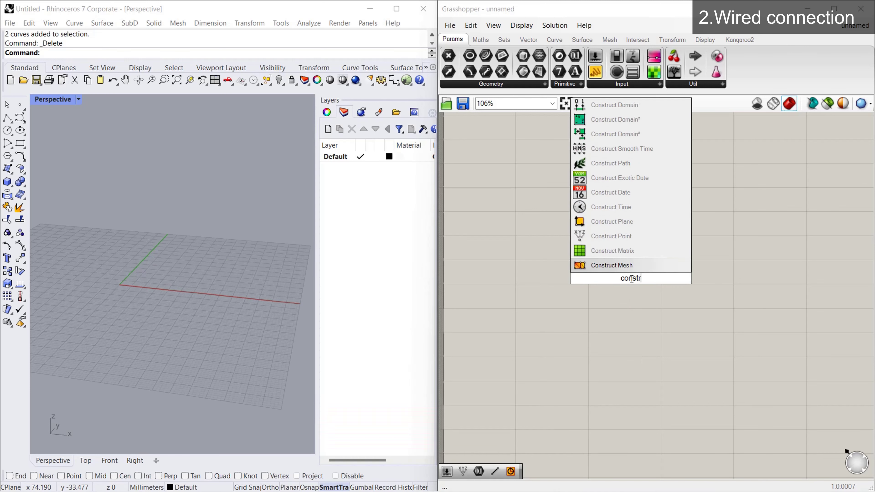
pyautogui.click(611, 237)
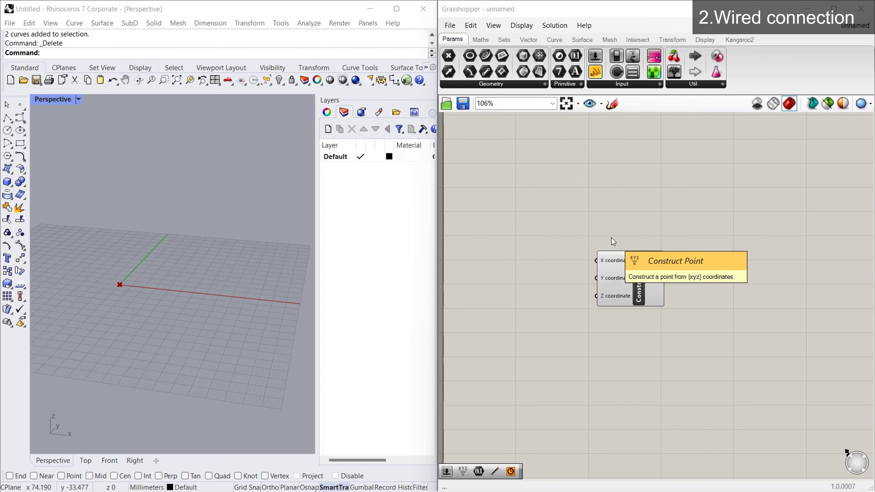
pyautogui.moveTo(648, 307); pyautogui.dragTo(678, 300, button='right')
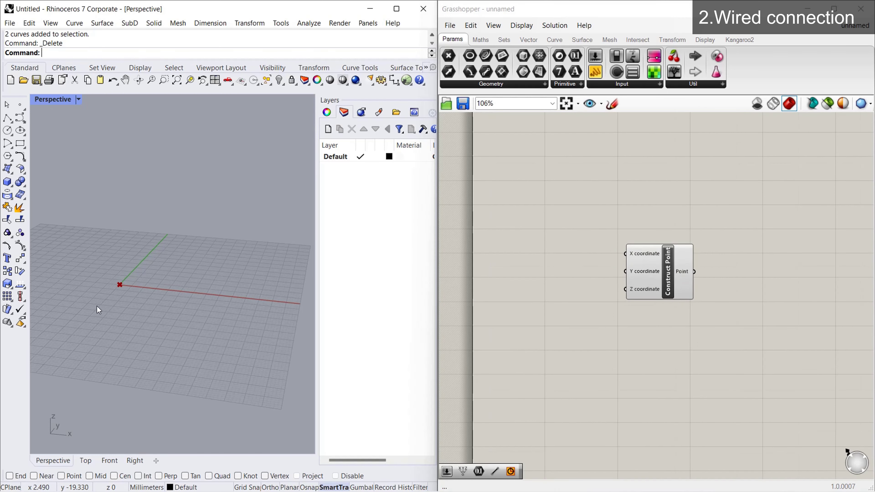
pyautogui.moveTo(140, 305); pyautogui.dragTo(128, 308, button='right')
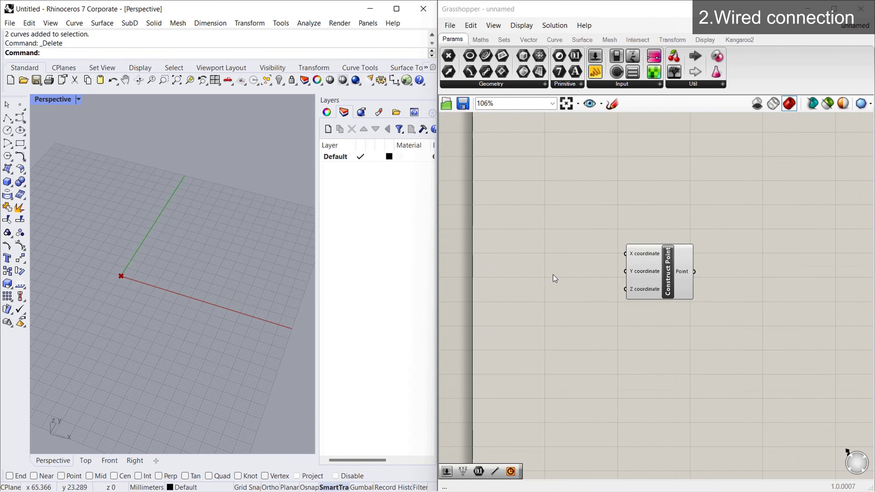
# - Add a Number Slider set to 10 left of the Construct Point
pyautogui.doubleClick(544, 276)
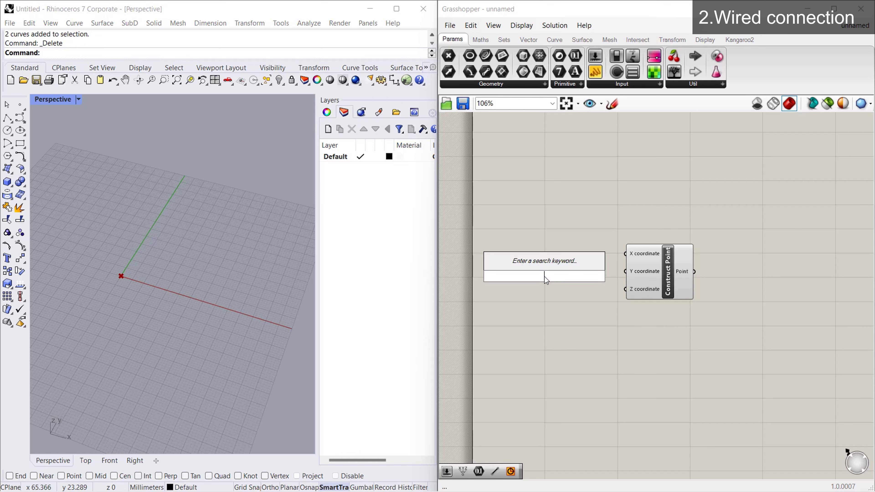
pyautogui.write('10')
pyautogui.press('Return')
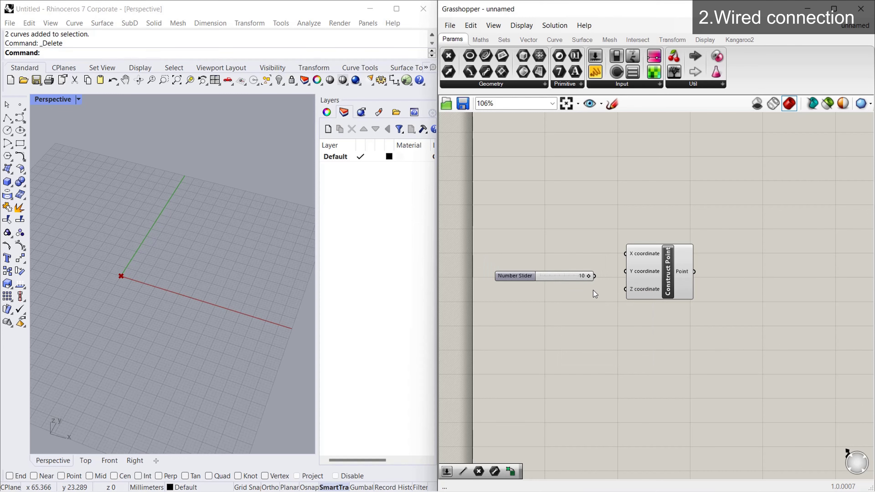
# - Wire the slider output into the Construct Point's X, Y and Z inputs
pyautogui.scroll(2, 593, 288)
pyautogui.moveTo(595, 271); pyautogui.dragTo(636, 241)
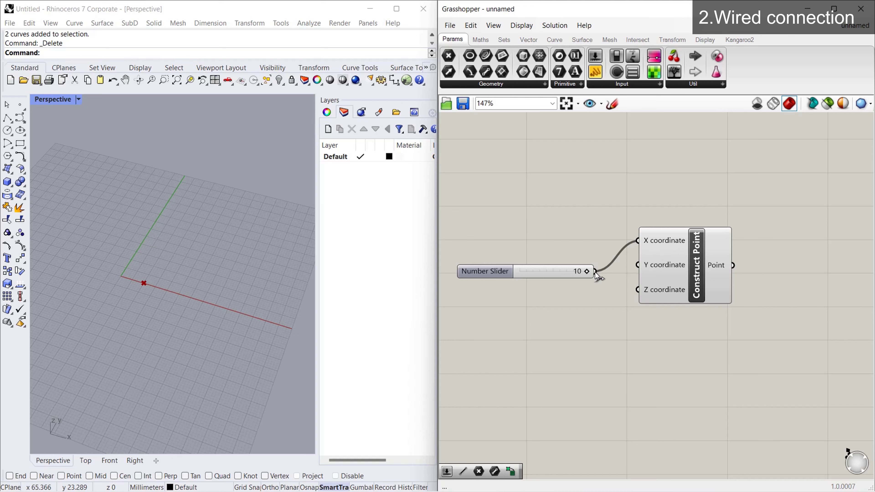
pyautogui.moveTo(595, 273); pyautogui.dragTo(628, 268)
pyautogui.moveTo(645, 297); pyautogui.dragTo(646, 297)
pyautogui.moveTo(129, 329); pyautogui.dragTo(142, 306, button='right')
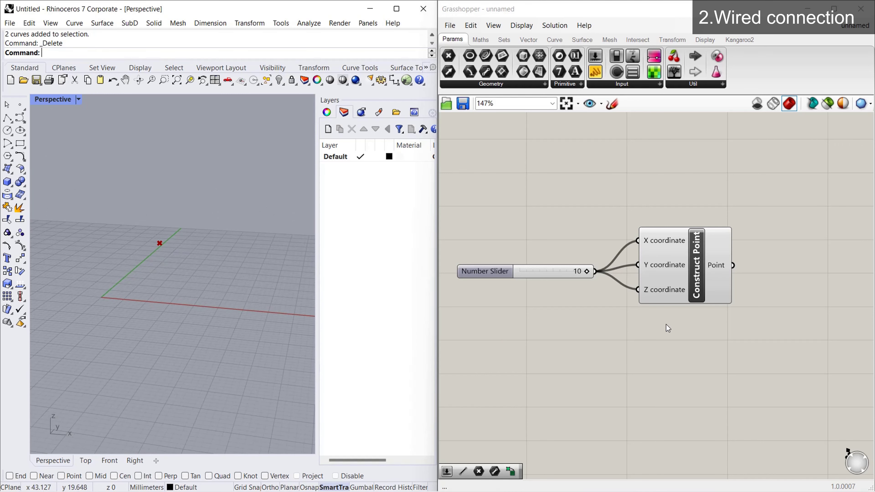
# - Lower the slider to 9, then select both the slider and Construct Point
pyautogui.scroll(-1, 724, 275)
pyautogui.scroll(1, 610, 293)
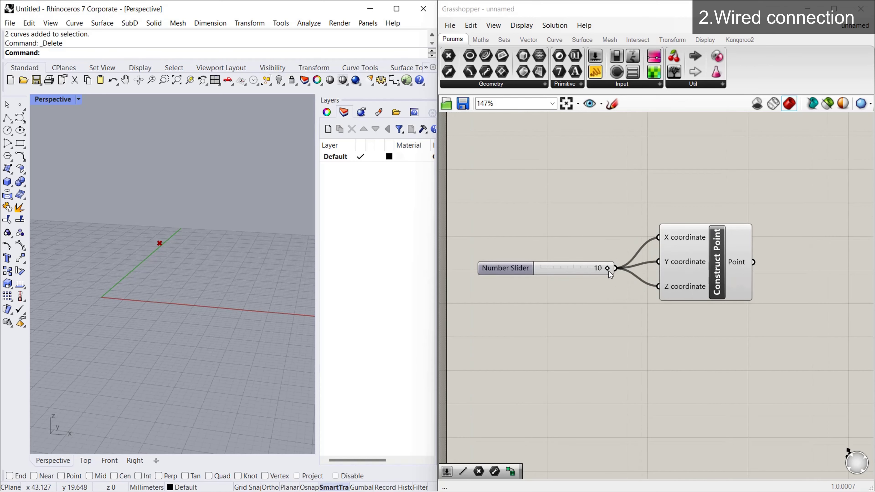
pyautogui.moveTo(608, 269)
pyautogui.mouseDown()
pyautogui.moveTo(534, 270)
pyautogui.moveTo(612, 268)
pyautogui.moveTo(551, 273)
pyautogui.moveTo(603, 271)
pyautogui.mouseUp()
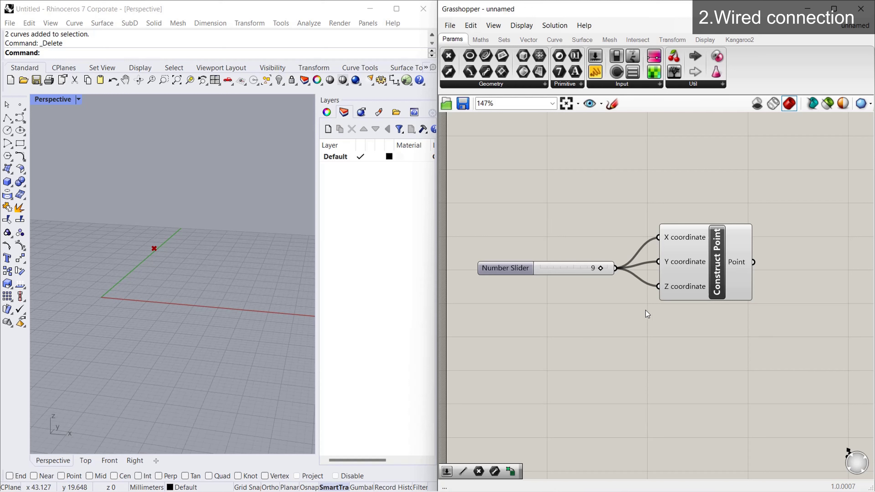
pyautogui.moveTo(709, 331); pyautogui.dragTo(566, 233)
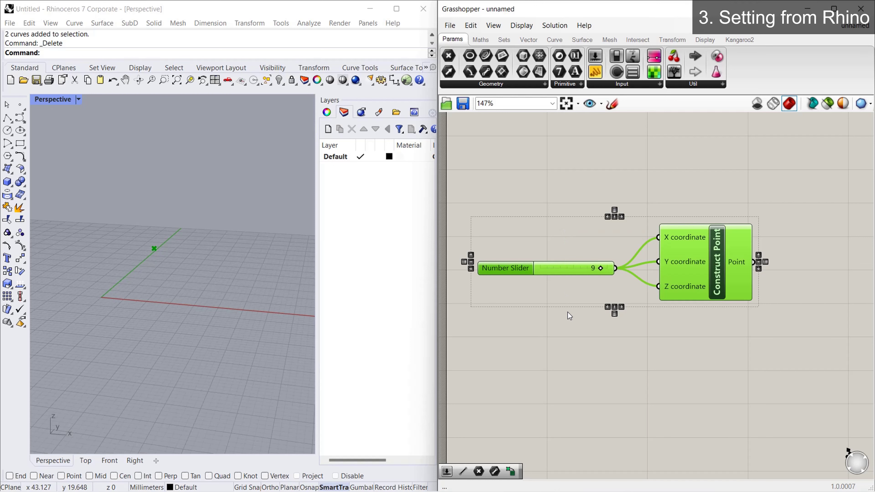
# - Delete the slider and Construct Point and place a Point parameter from Params > Geometry
pyautogui.press('Delete')
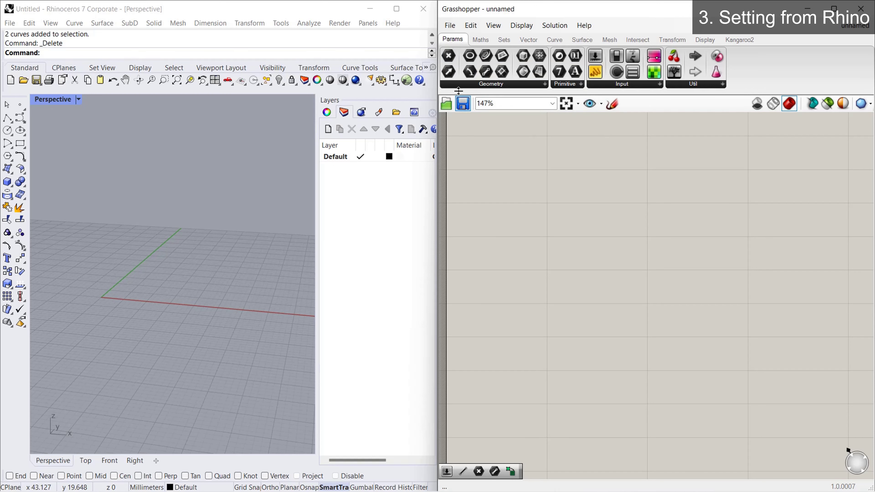
pyautogui.moveTo(449, 56); pyautogui.dragTo(594, 225)
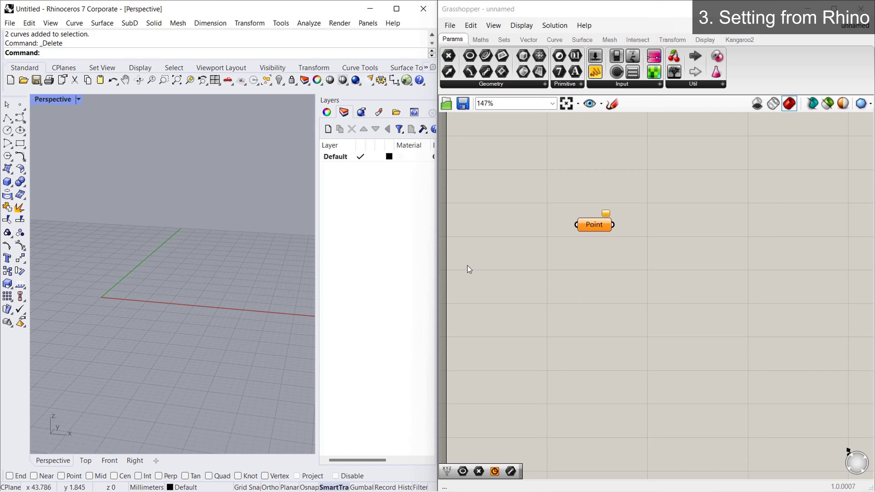
pyautogui.moveTo(303, 324); pyautogui.dragTo(146, 332, button='right')
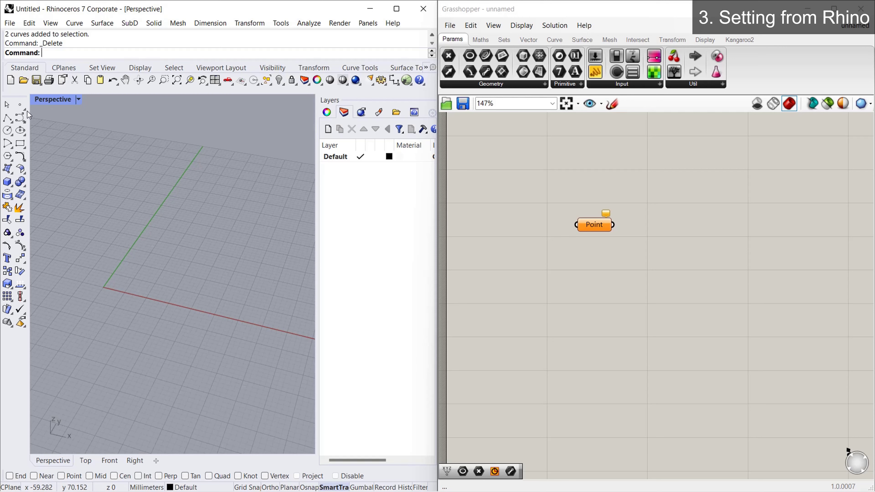
# - Draw a point in the Perspective viewport and reference it with Set one Point
pyautogui.click(20, 104)
pyautogui.click(144, 249)
pyautogui.rightClick(595, 227)
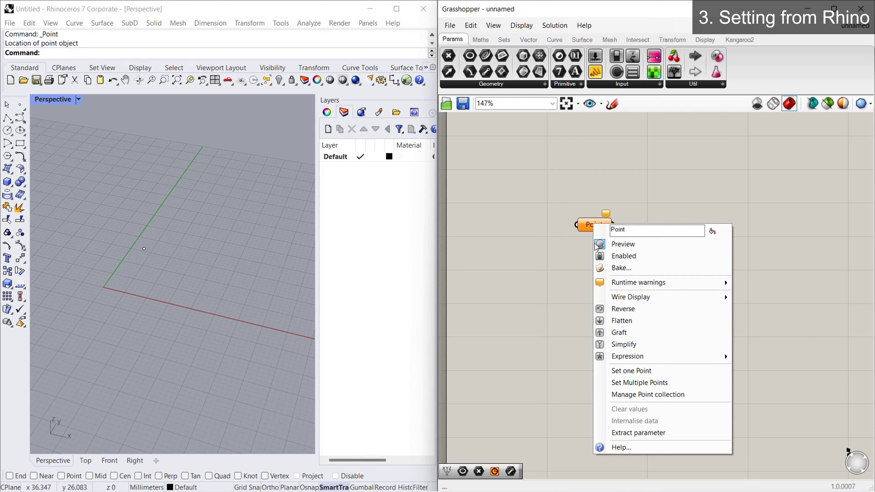
pyautogui.click(631, 371)
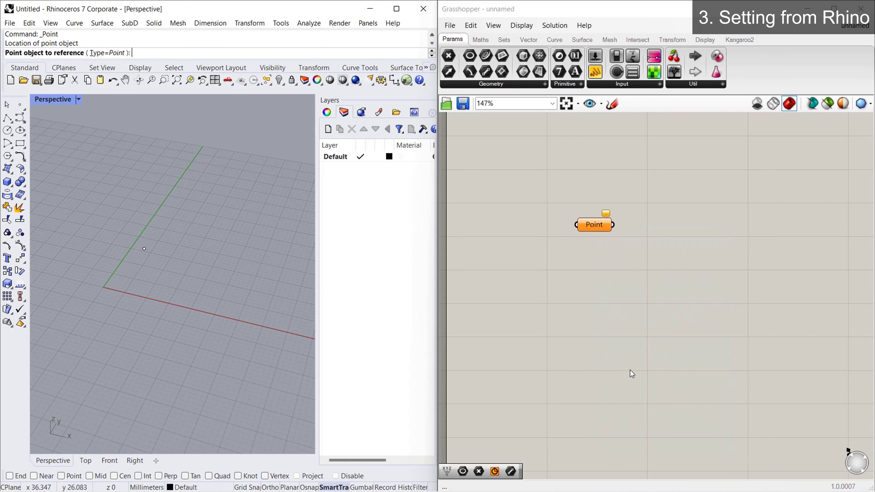
pyautogui.click(145, 249)
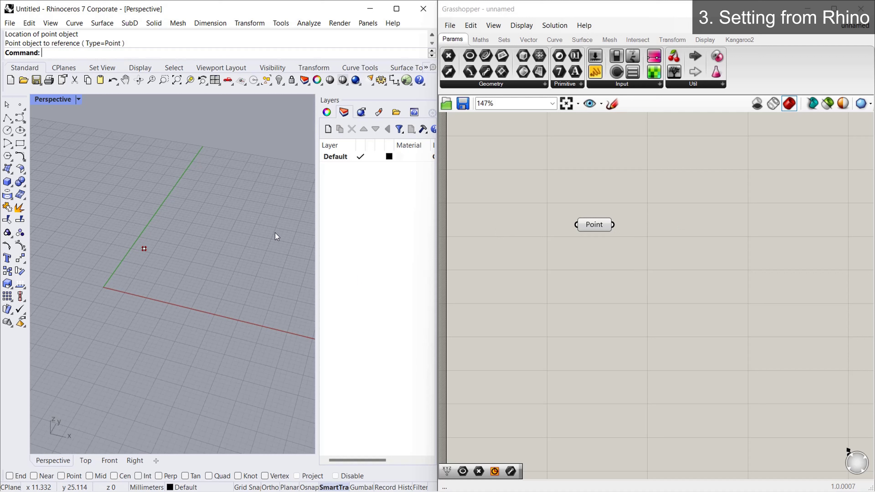
# - Delete that point, draw a new one, and reference it in the Point parameter instead
pyautogui.click(144, 249)
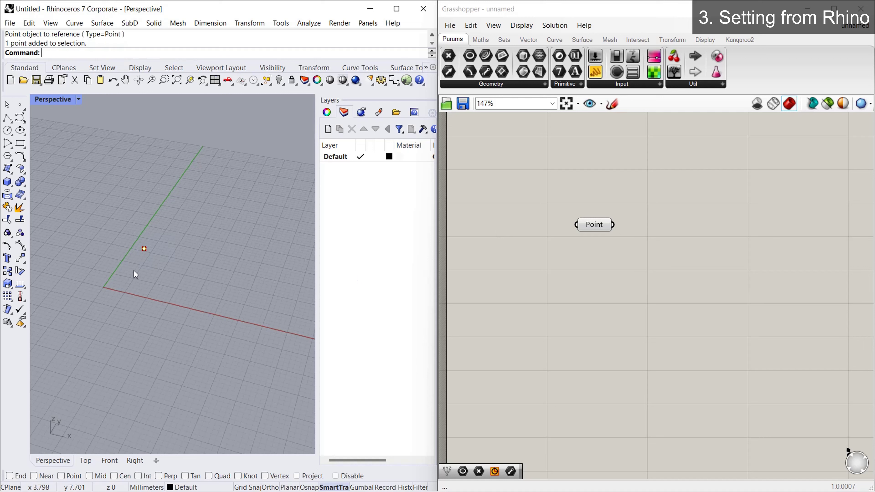
pyautogui.press('Delete')
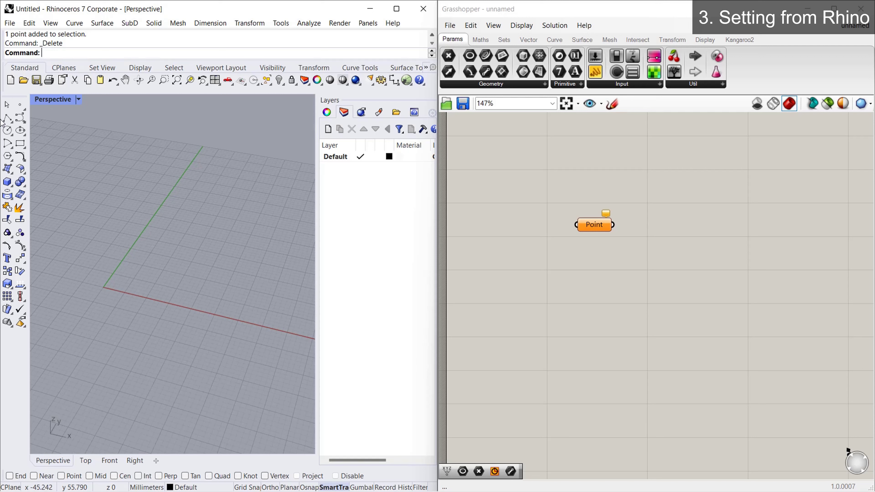
pyautogui.click(17, 107)
pyautogui.click(152, 270)
pyautogui.rightClick(591, 225)
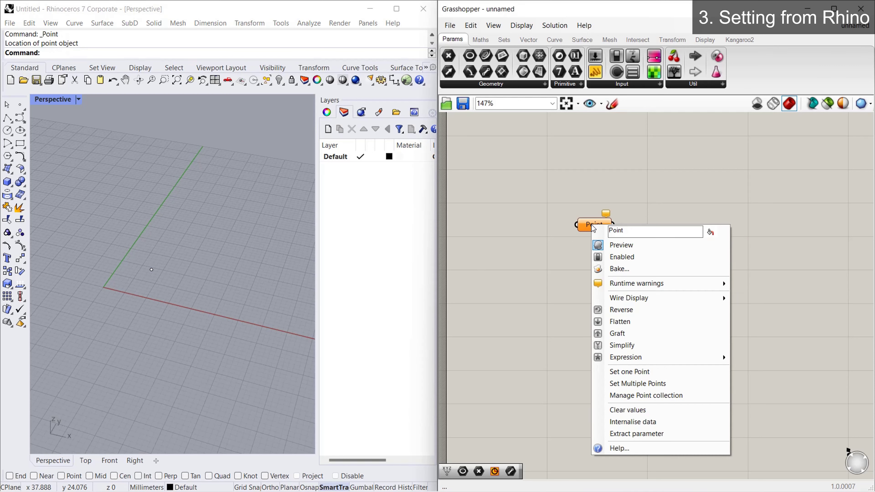
pyautogui.click(630, 371)
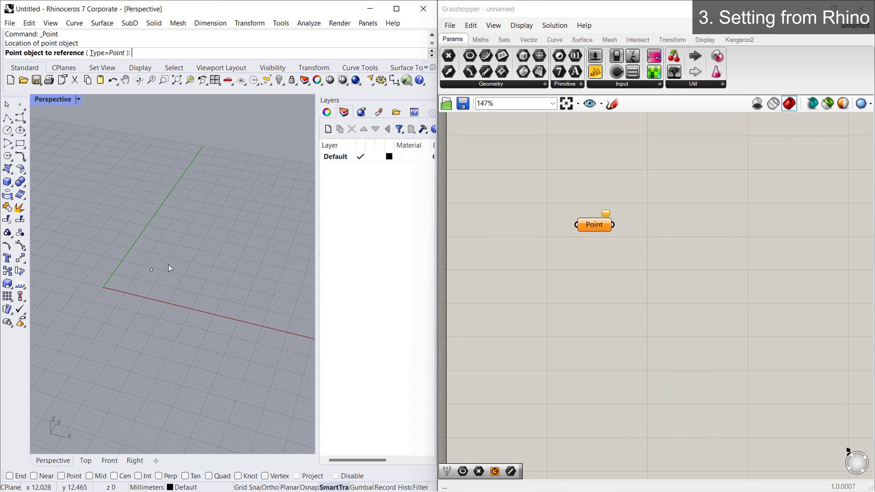
pyautogui.click(152, 269)
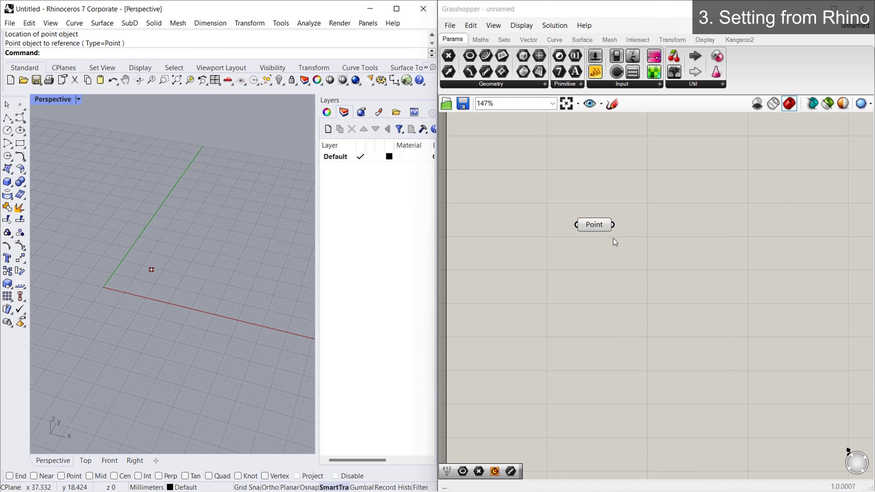
# - Add a Curve parameter via the 'crv' search
pyautogui.doubleClick(614, 282)
pyautogui.write('crv')
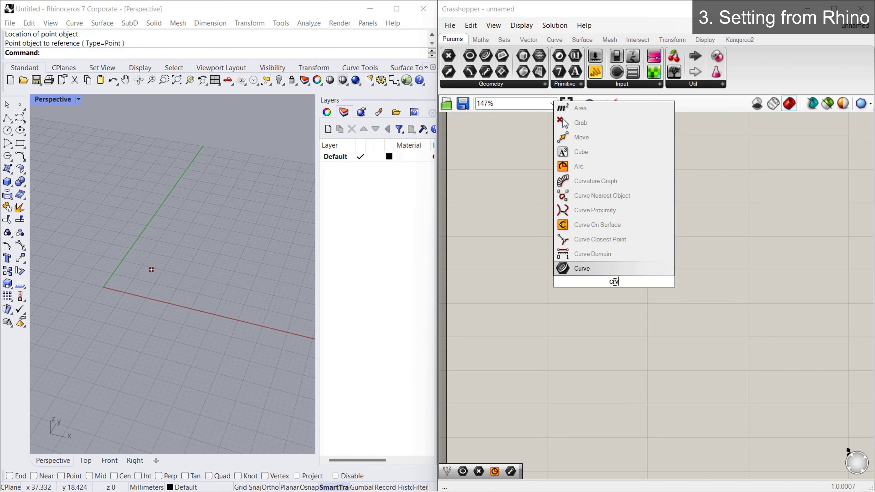
pyautogui.press('Return')
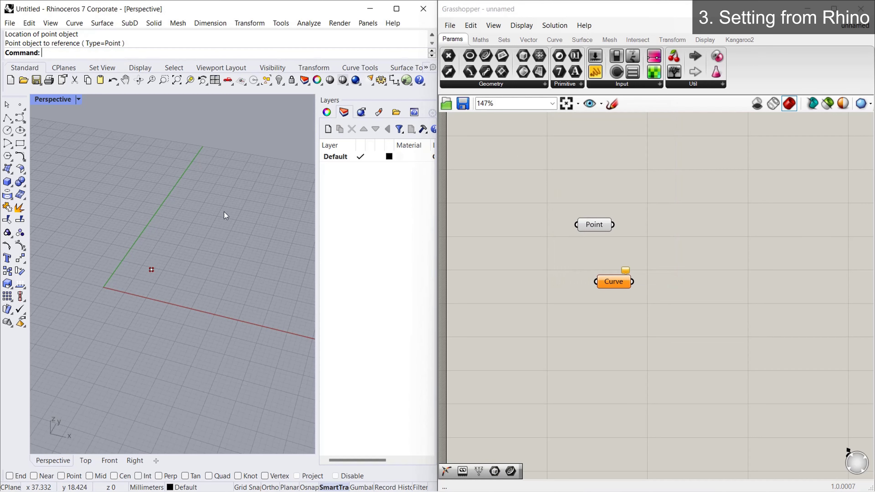
# - Draw a six-point control point curve in the Rhino Perspective view
pyautogui.click(7, 143)
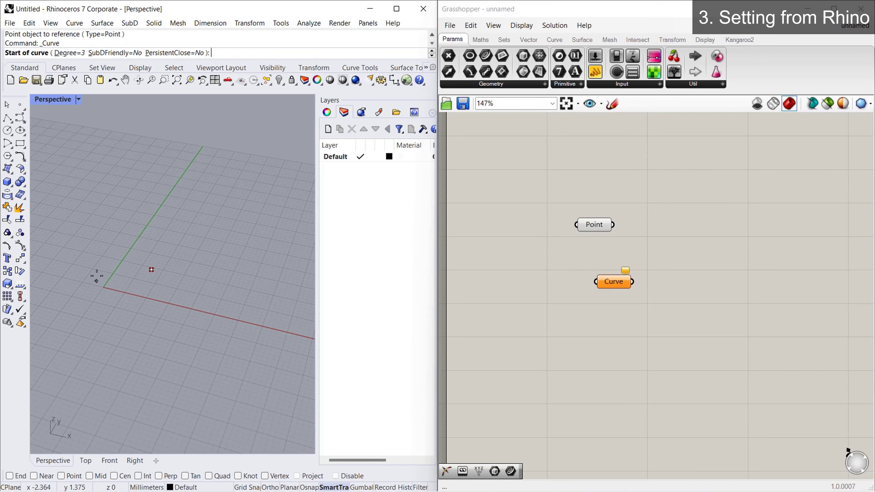
pyautogui.click(91, 275)
pyautogui.click(102, 246)
pyautogui.click(169, 224)
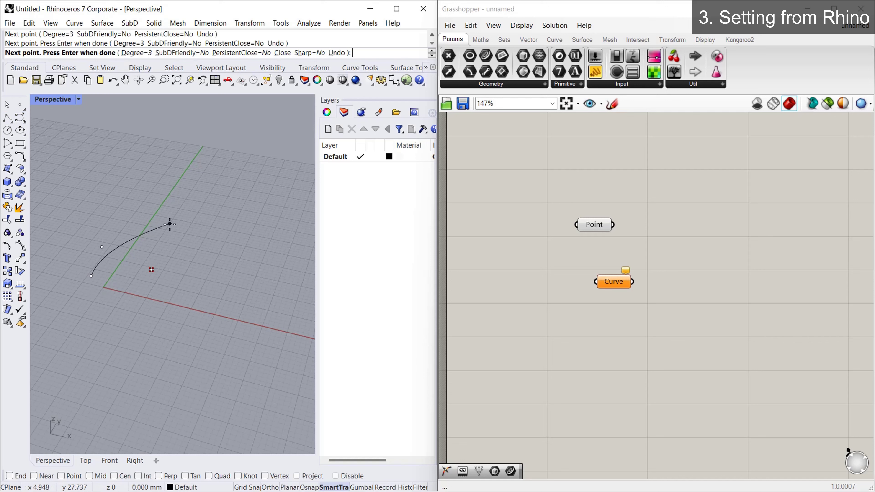
pyautogui.click(235, 264)
pyautogui.click(297, 271)
pyautogui.click(261, 179)
pyautogui.press('Return')
# - Reference the drawn curve in the Curve parameter with Set one Curve
pyautogui.rightClick(608, 286)
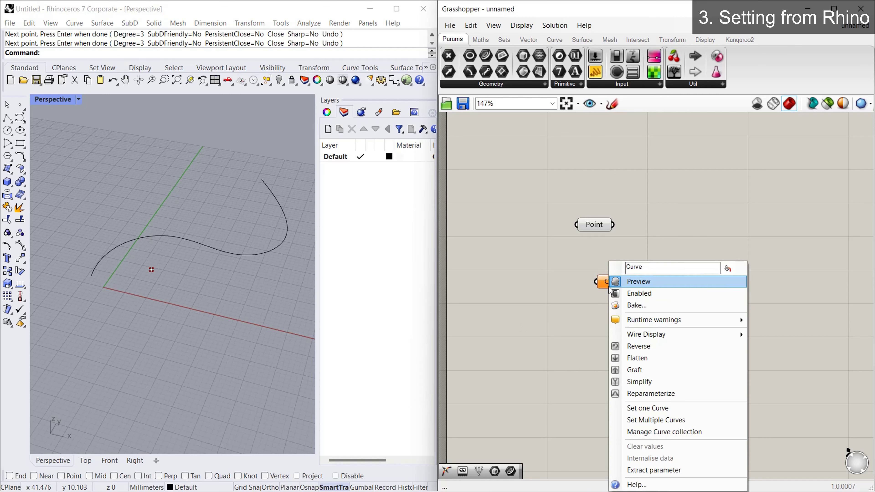
pyautogui.click(638, 408)
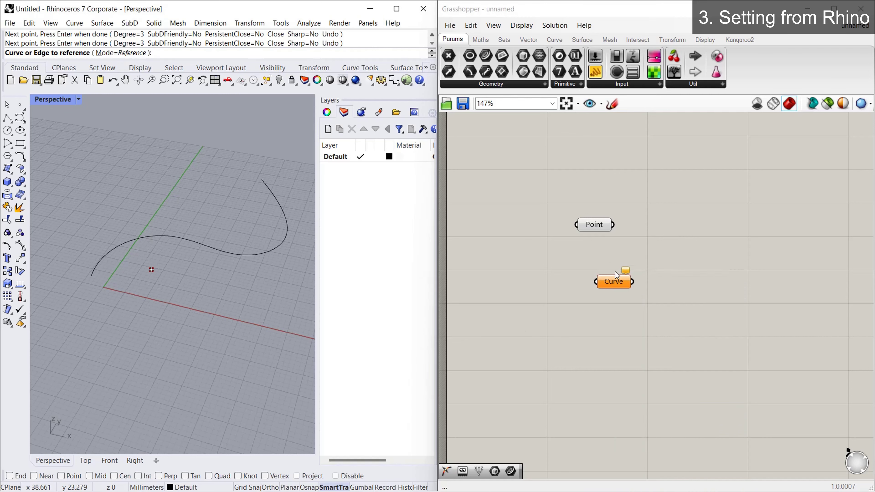
pyautogui.click(241, 255)
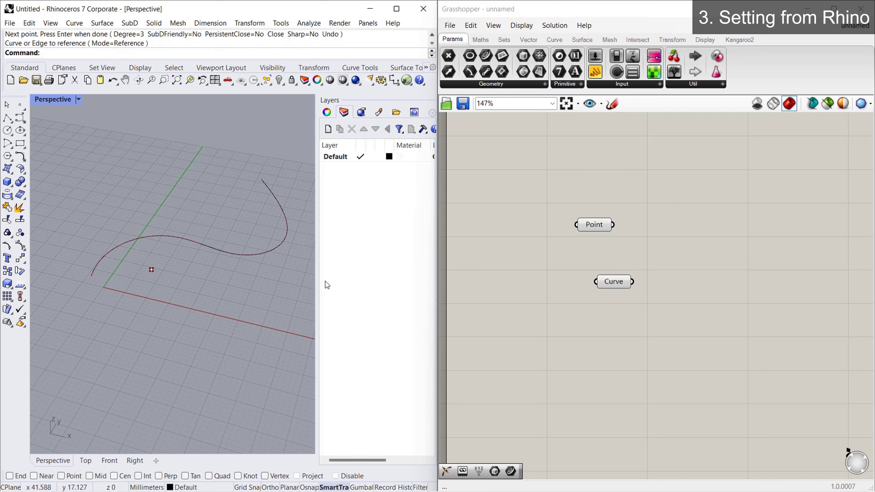
# - Draw a second, four-point control point curve at the top left of the Rhino view
pyautogui.click(616, 290)
pyautogui.click(623, 356)
pyautogui.click(13, 121)
pyautogui.click(66, 245)
pyautogui.click(70, 186)
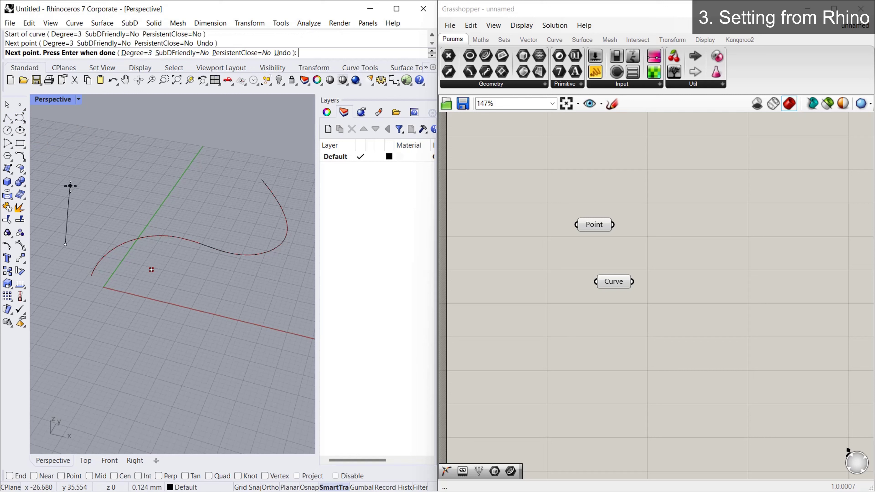
pyautogui.click(192, 200)
pyautogui.click(187, 154)
pyautogui.press('Return')
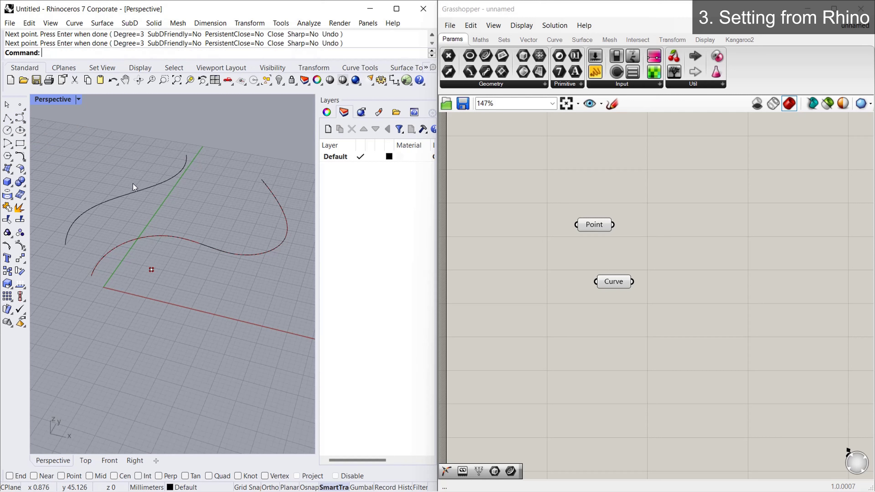
# - Draw a five-point freeform curve along the bottom of the Rhino view
pyautogui.click(7, 119)
pyautogui.click(20, 119)
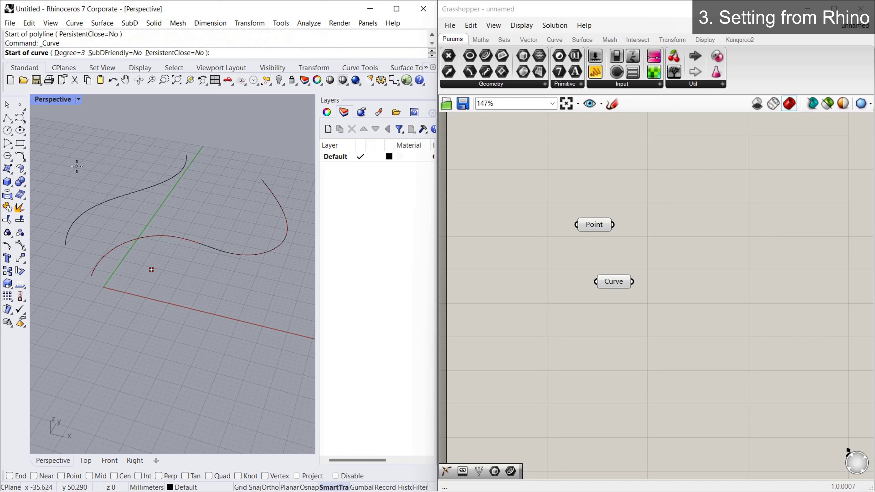
pyautogui.click(85, 326)
pyautogui.click(182, 382)
pyautogui.click(207, 320)
pyautogui.click(274, 302)
pyautogui.click(274, 285)
pyautogui.press('Return')
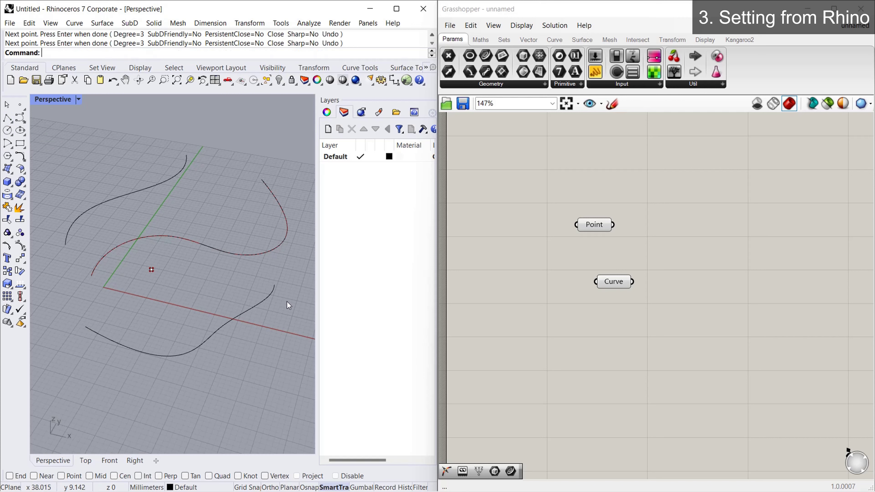
# - Add a second Curve parameter referencing the bottom and top-left curves via Set Multiple Curves
pyautogui.doubleClick(610, 329)
pyautogui.write('crve')
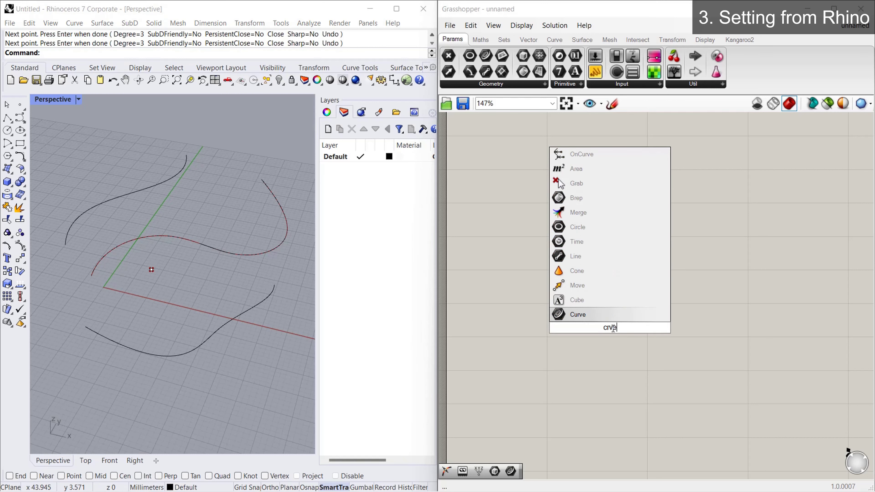
pyautogui.press('Return')
pyautogui.rightClick(605, 331)
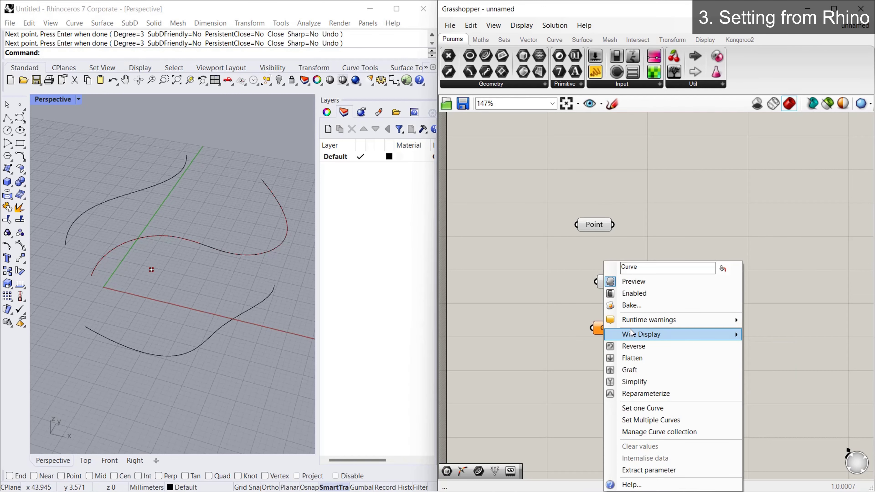
pyautogui.click(658, 424)
pyautogui.click(137, 348)
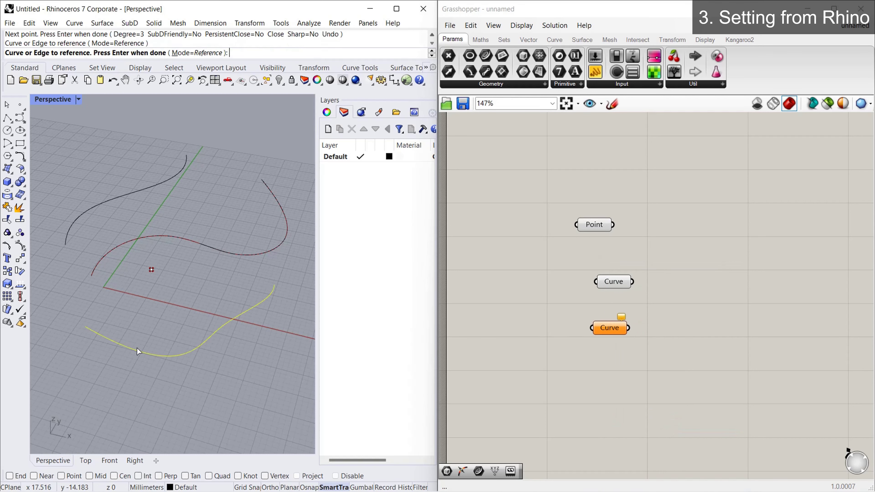
pyautogui.click(78, 220)
pyautogui.press('Return')
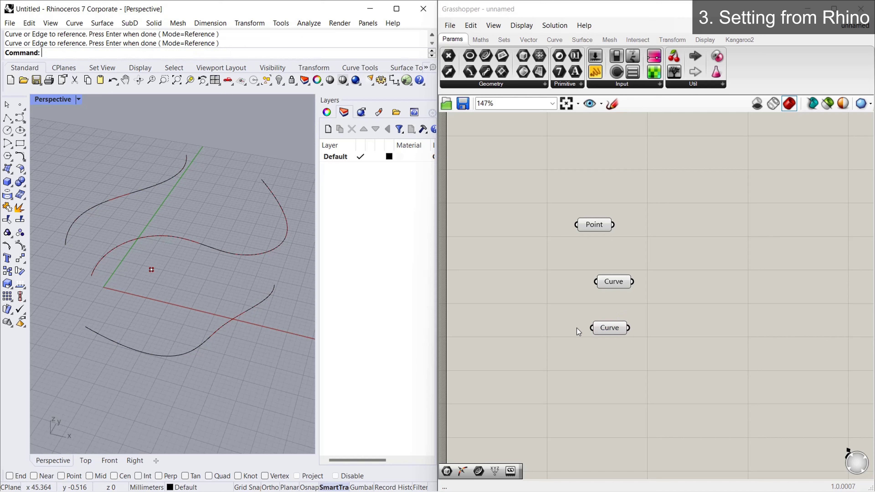
pyautogui.click(603, 331)
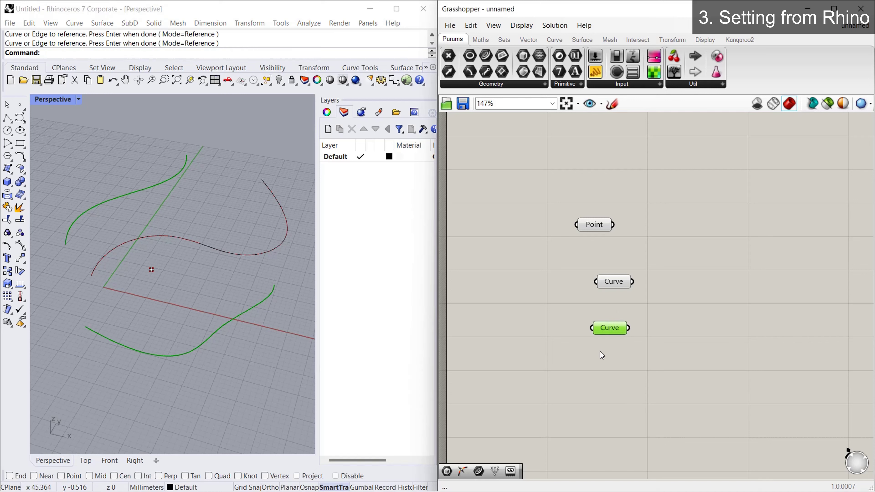
pyautogui.click(405, 361)
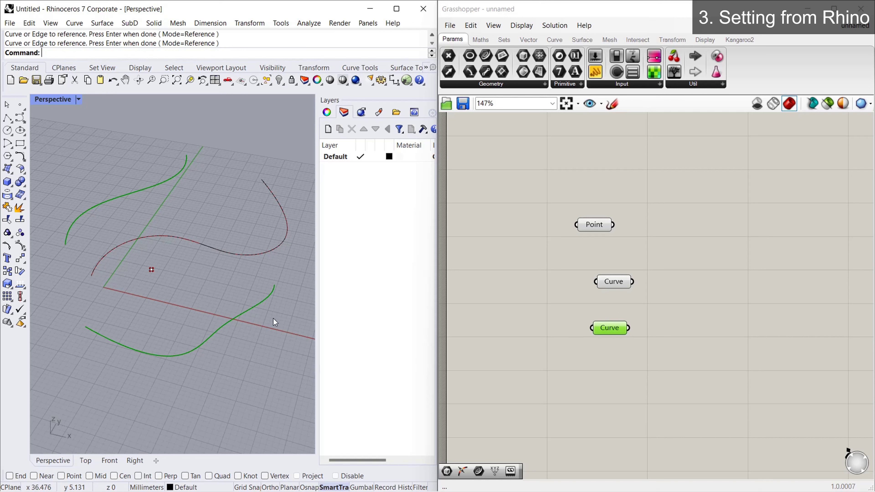
pyautogui.click(565, 341)
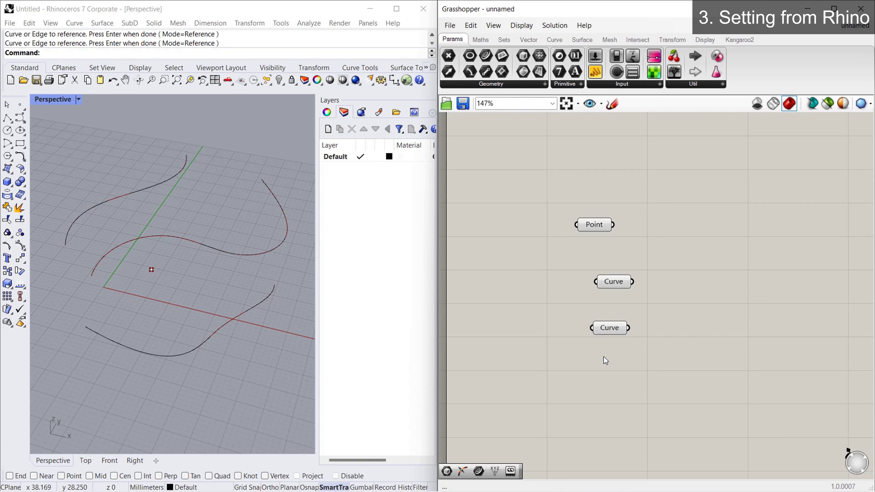
# - Add a Circle parameter via the 'circle' search
pyautogui.scroll(-1, 528, 244)
pyautogui.doubleClick(711, 315)
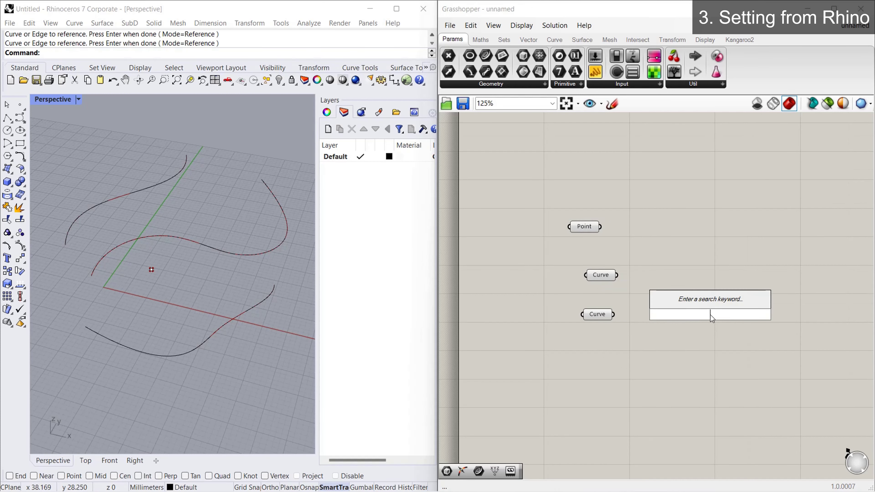
pyautogui.write('crc')
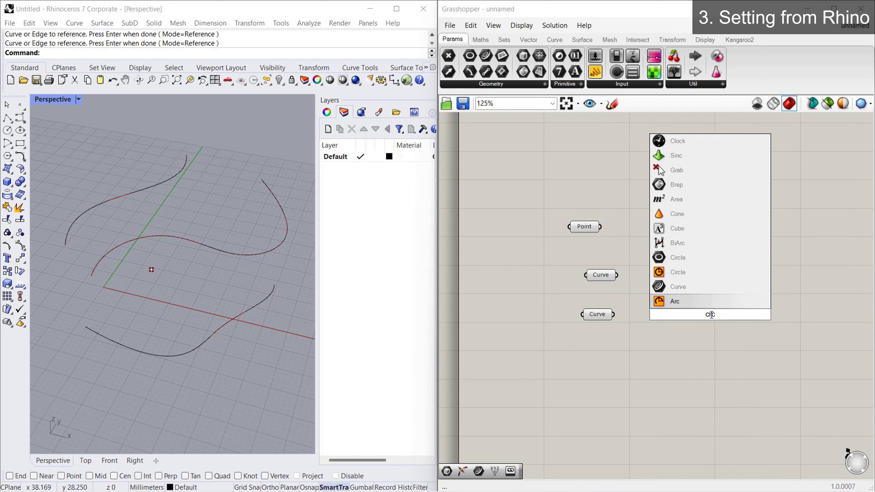
pyautogui.press('BackSpace')
pyautogui.press('BackSpace')
pyautogui.press('BackSpace')
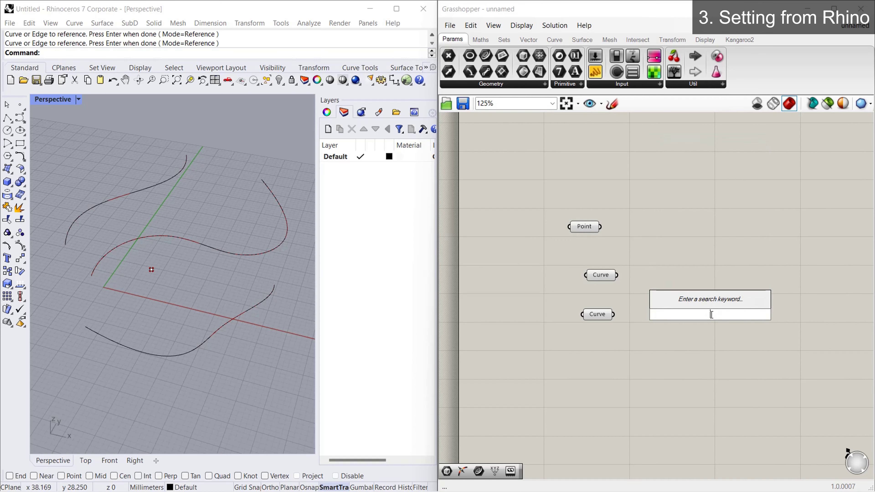
pyautogui.write('circle')
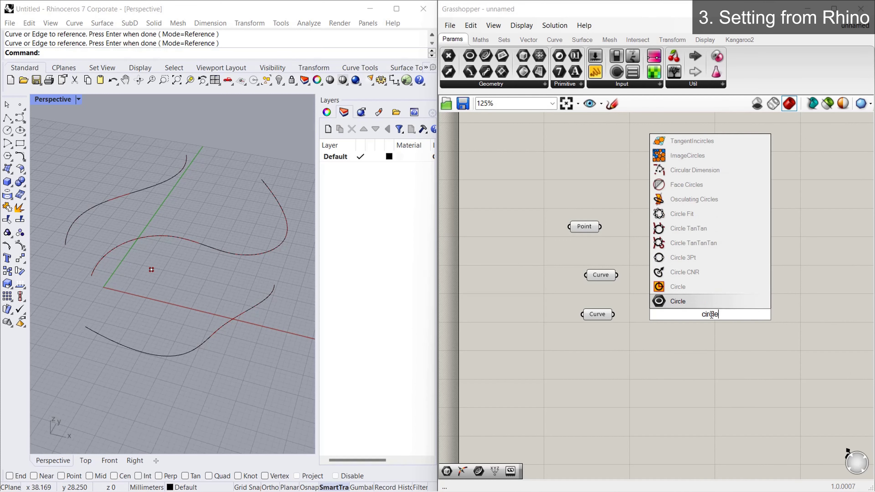
pyautogui.press('Return')
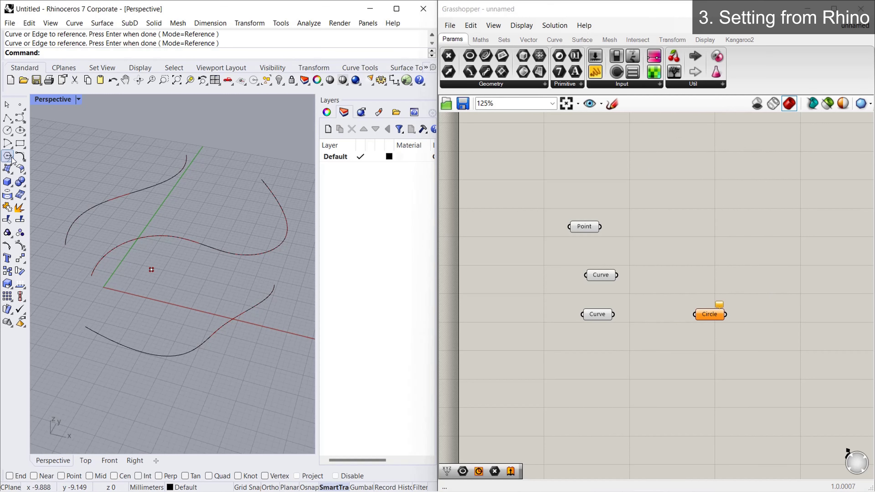
# - Draw a circle at the lower right of the Rhino Perspective view
pyautogui.click(8, 134)
pyautogui.moveTo(186, 264); pyautogui.dragTo(205, 401, button='right')
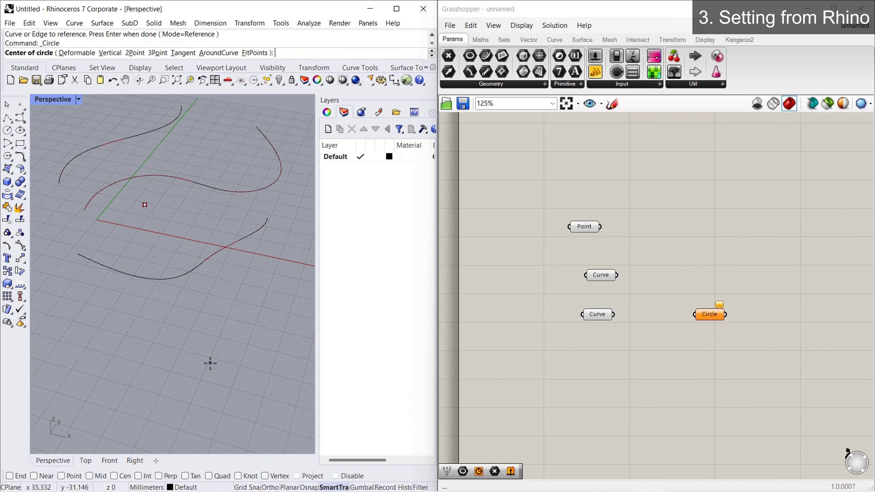
pyautogui.click(210, 365)
pyautogui.click(185, 397)
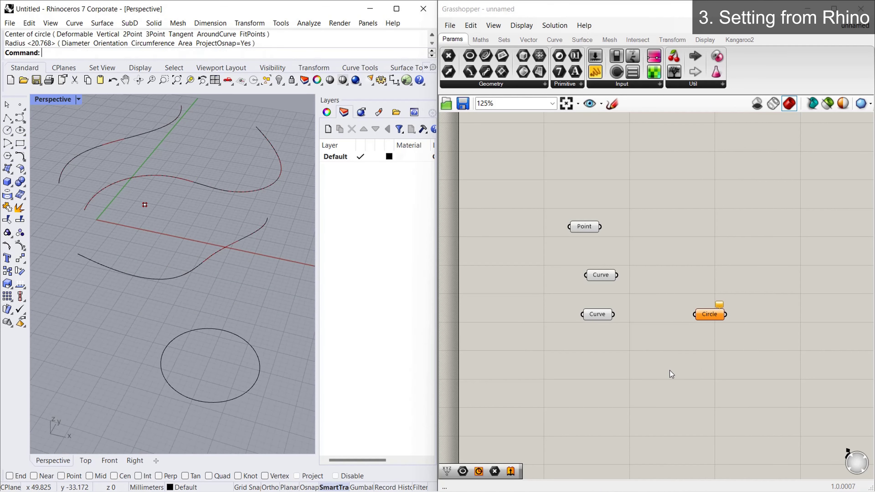
# - Set the Circle parameter to one circle, drawn by centre and radius at lower left
pyautogui.rightClick(710, 320)
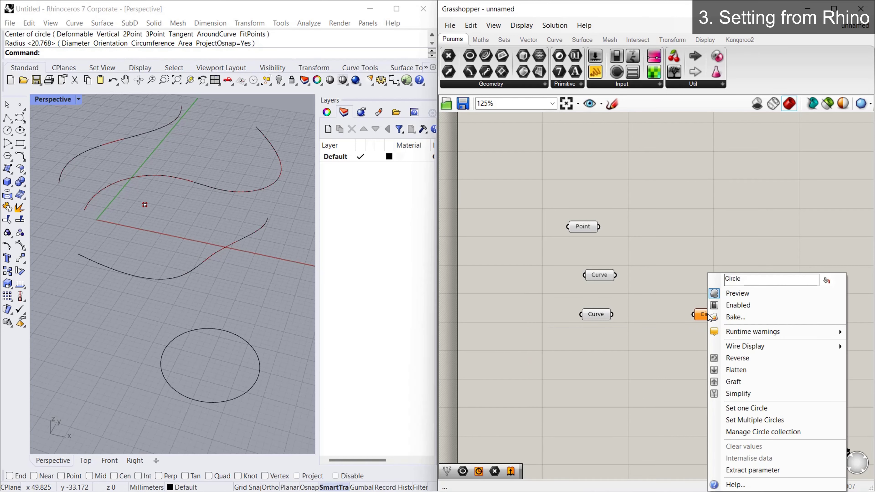
pyautogui.click(735, 408)
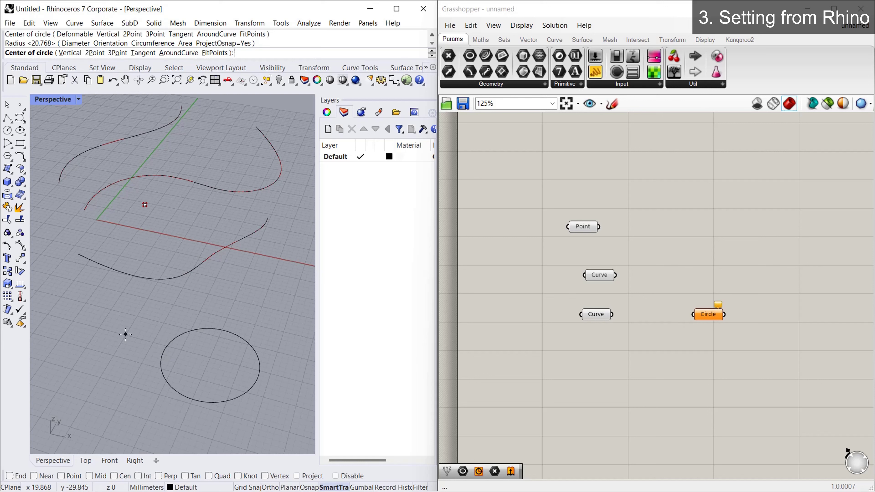
pyautogui.click(107, 332)
pyautogui.click(78, 357)
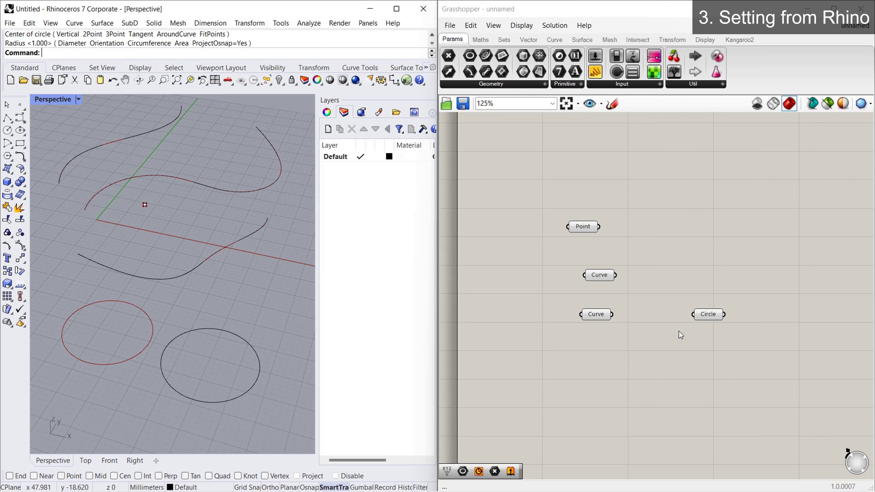
# - Add a Rectangle parameter to the canvas by searching 'rec'
pyautogui.doubleClick(698, 361)
pyautogui.write('rec')
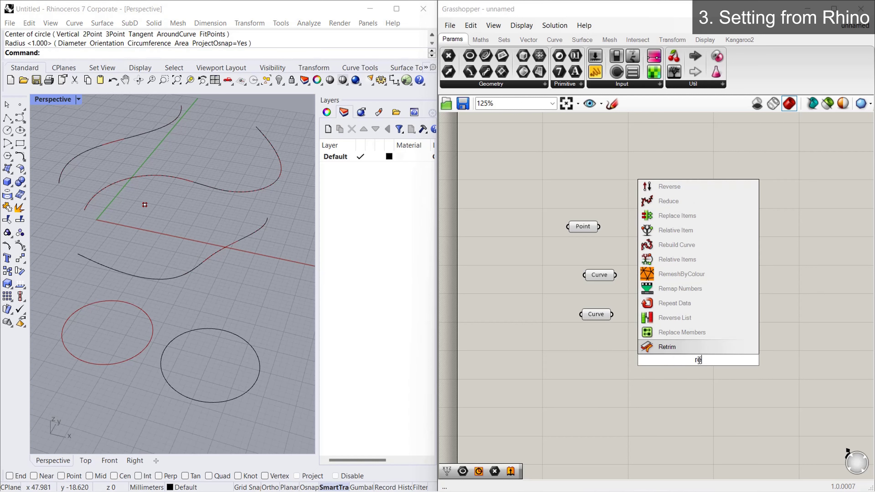
pyautogui.click(694, 347)
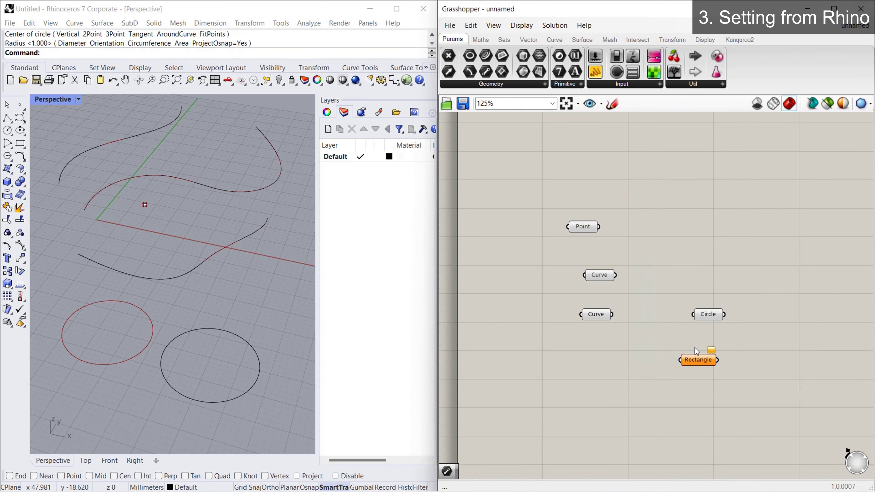
# - Reference one rectangle in the parameter, drawn by two corners in Rhino's perspective view
pyautogui.rightClick(696, 363)
pyautogui.click(710, 409)
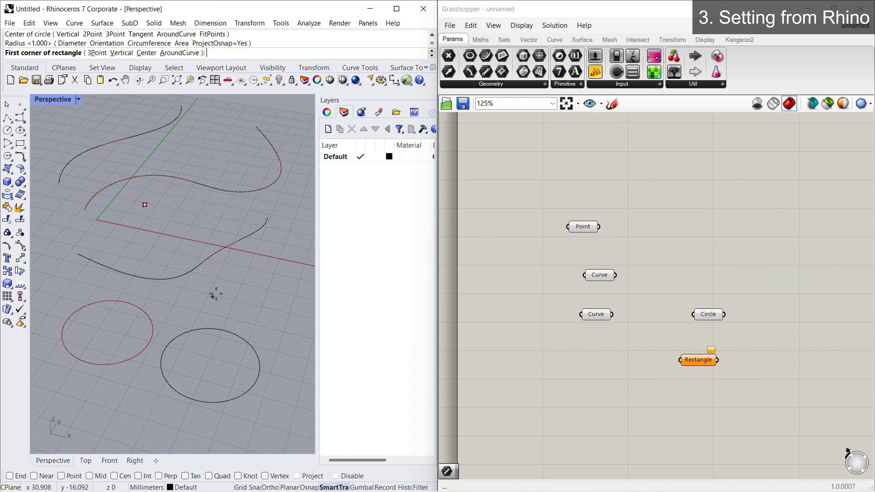
pyautogui.click(219, 273)
pyautogui.click(277, 306)
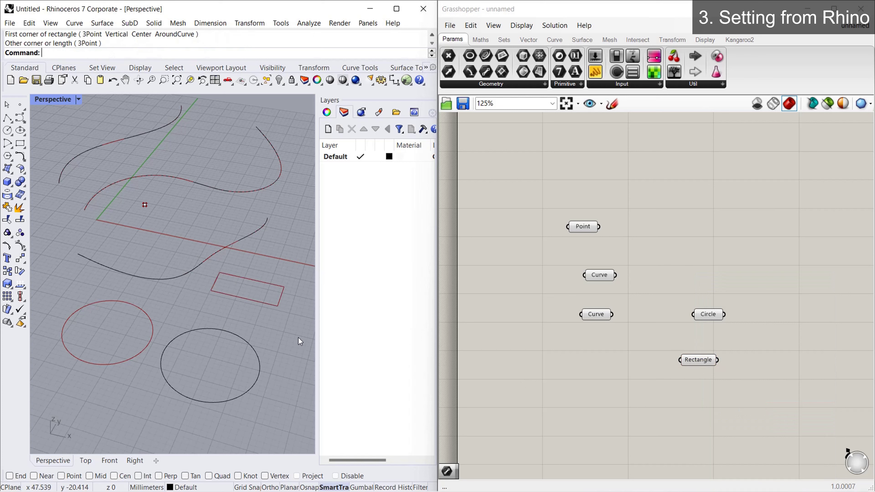